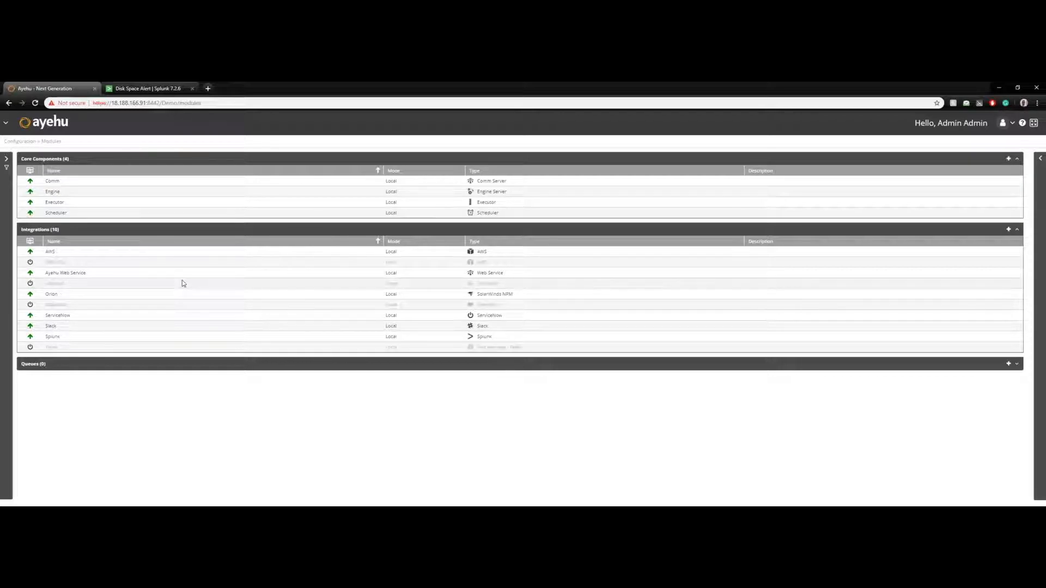
- Open the Splunk integration module's settings, compare its URL with the Splunk site's address, and test the connection
left_click(109, 337)
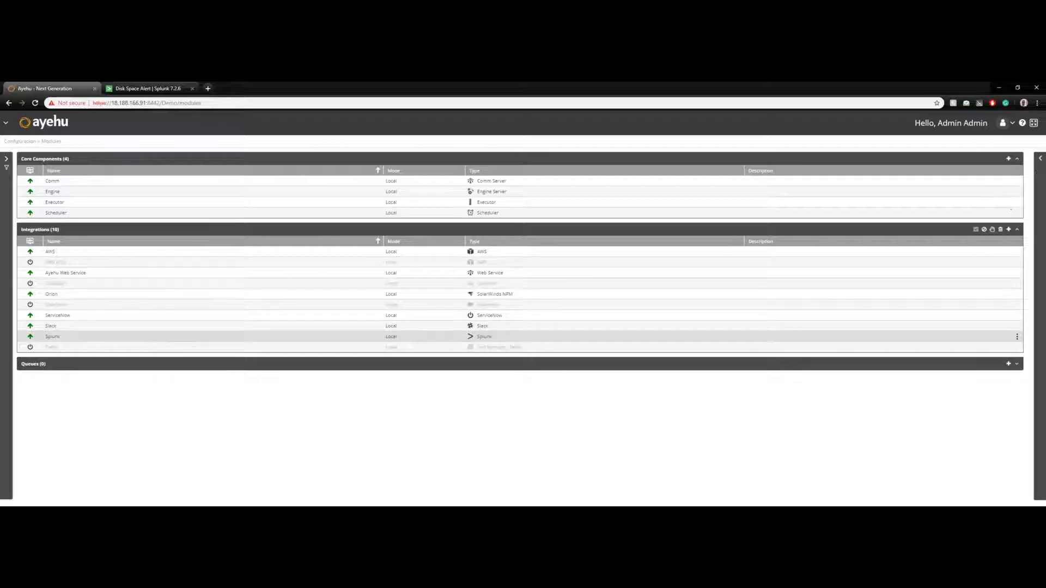
left_click(1030, 224)
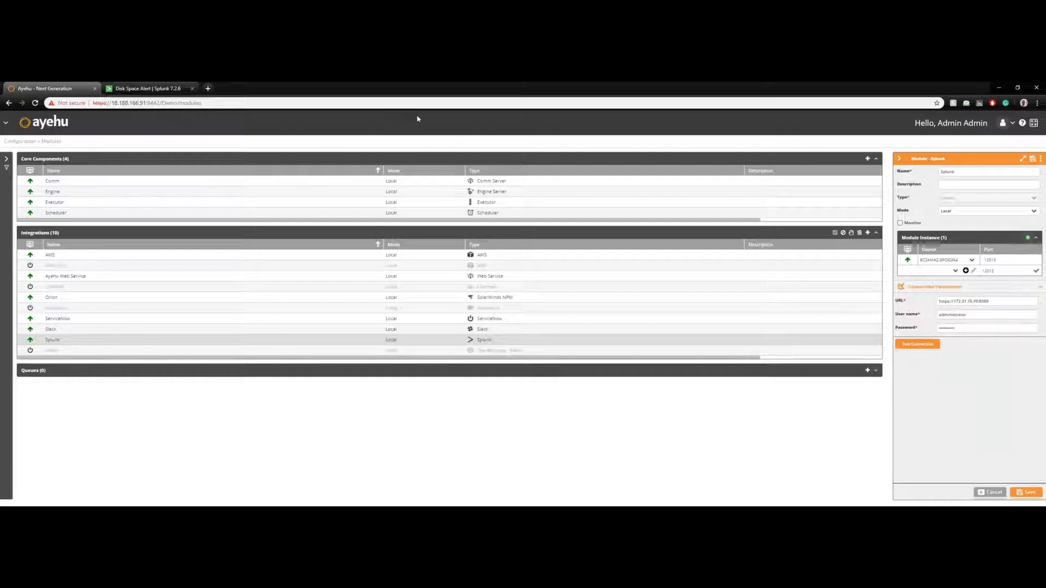
left_click(151, 87)
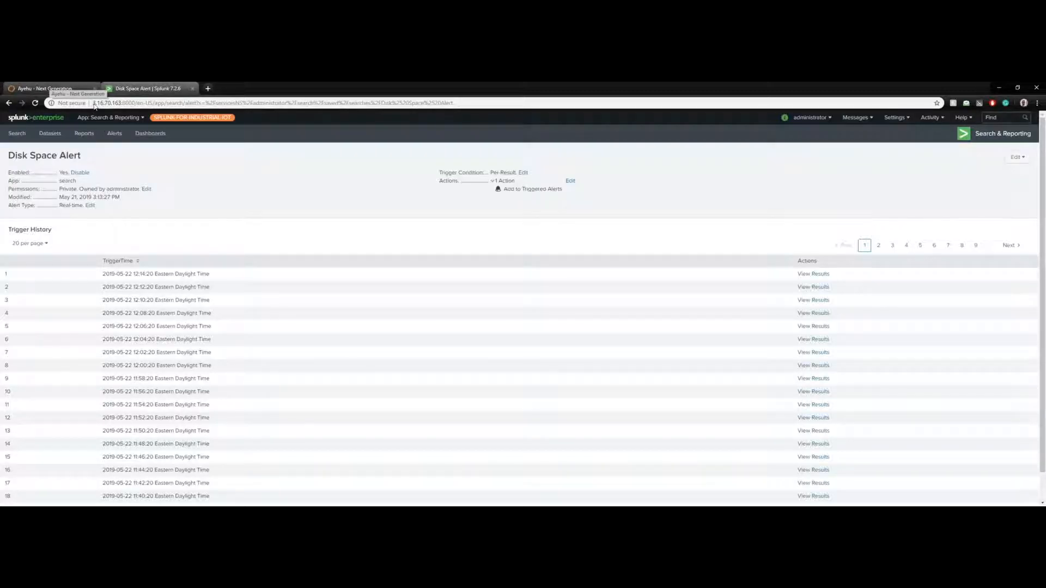
left_click(60, 88)
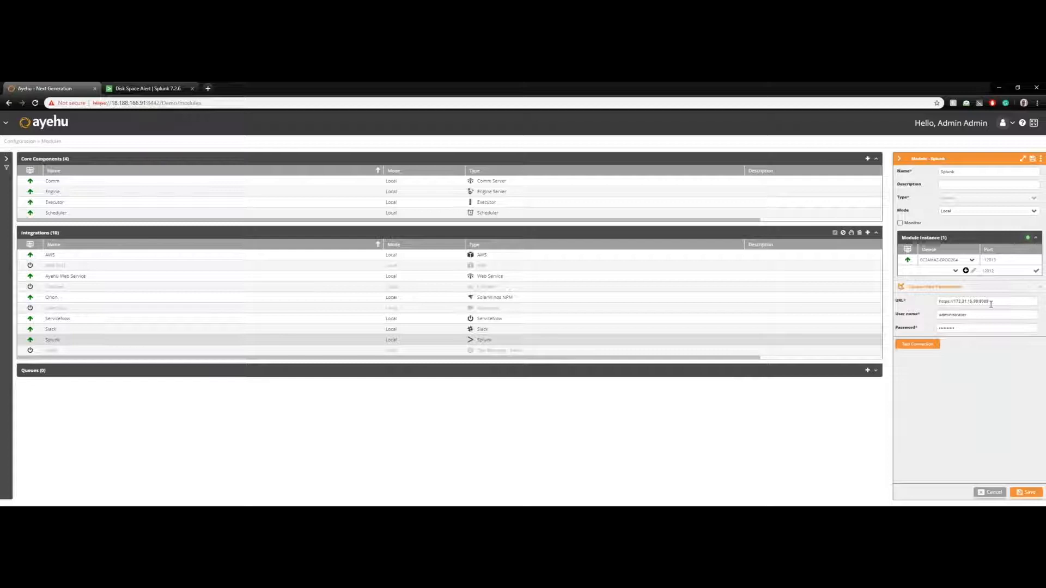
left_click(923, 345)
- Expand the Splunk module's configuration, select its default form, and check the Disk Space Alert page in Splunk
left_click(1022, 160)
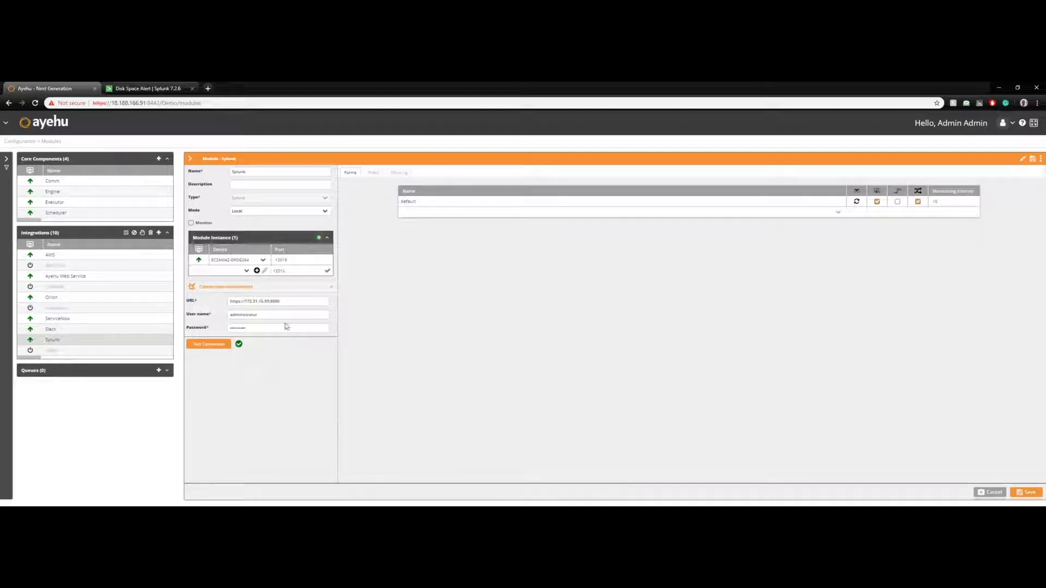
left_click(413, 201)
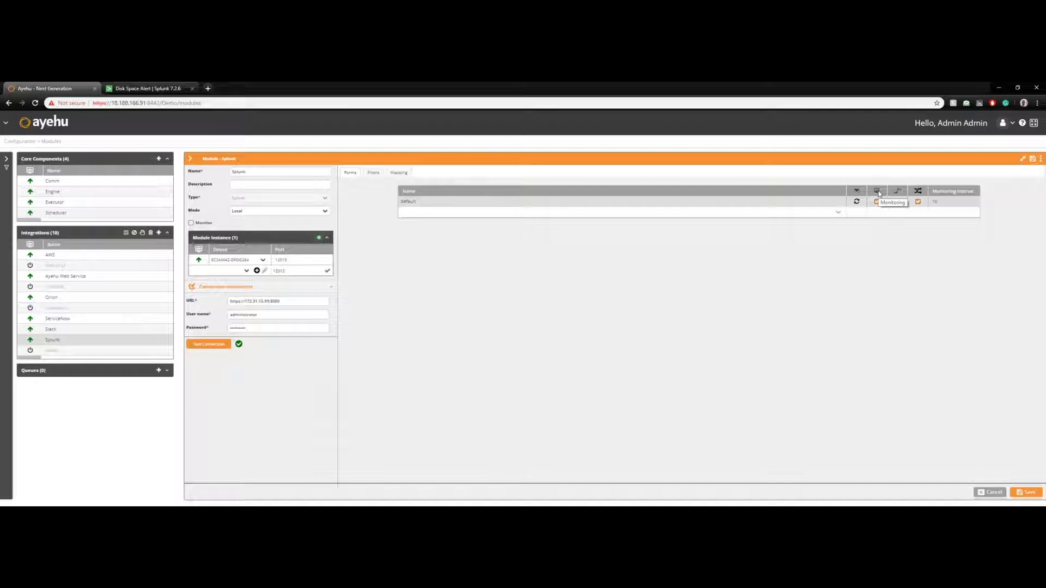
left_click(119, 88)
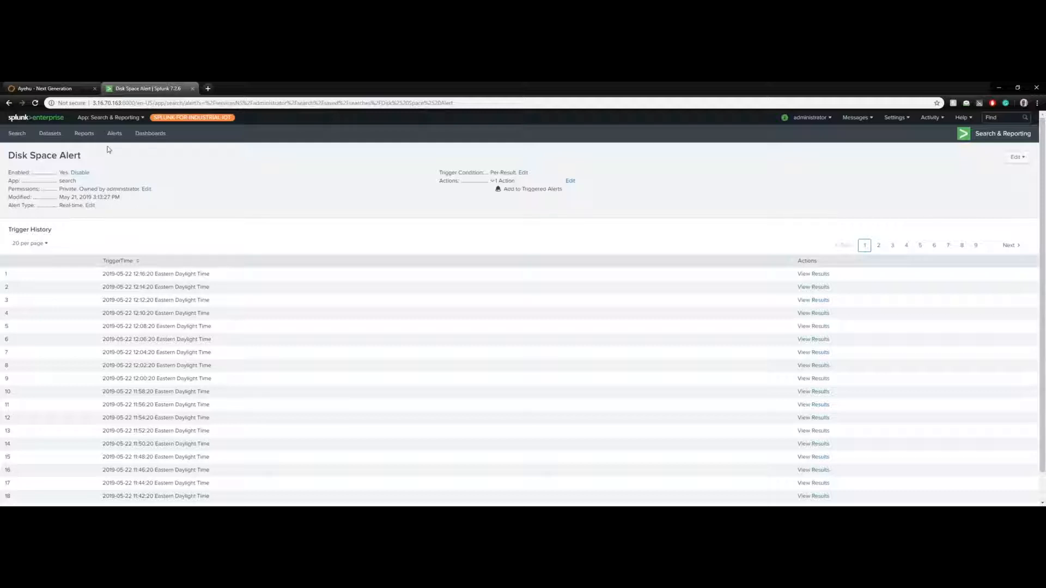
left_click(71, 87)
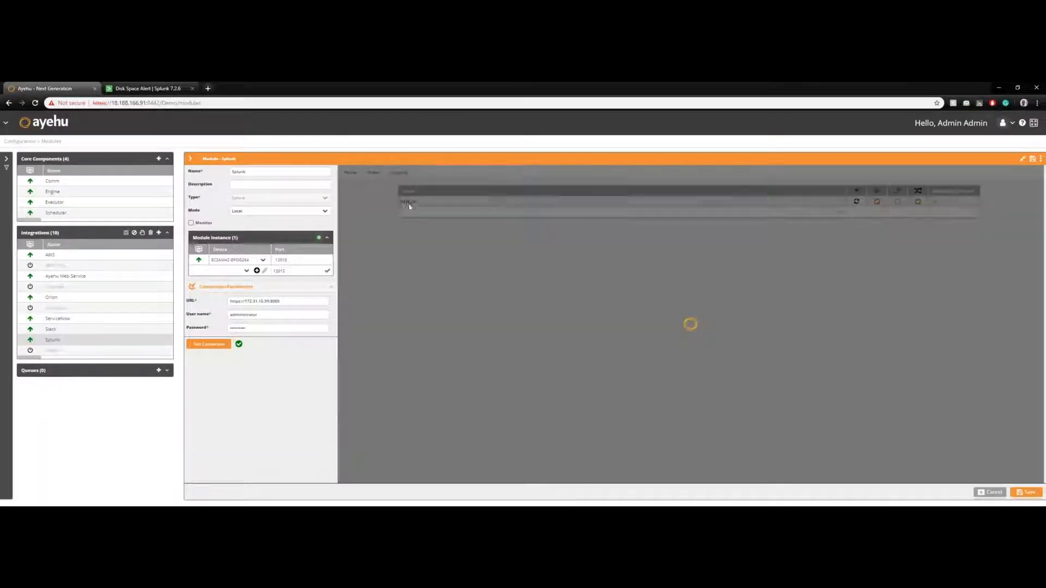
left_click(407, 202)
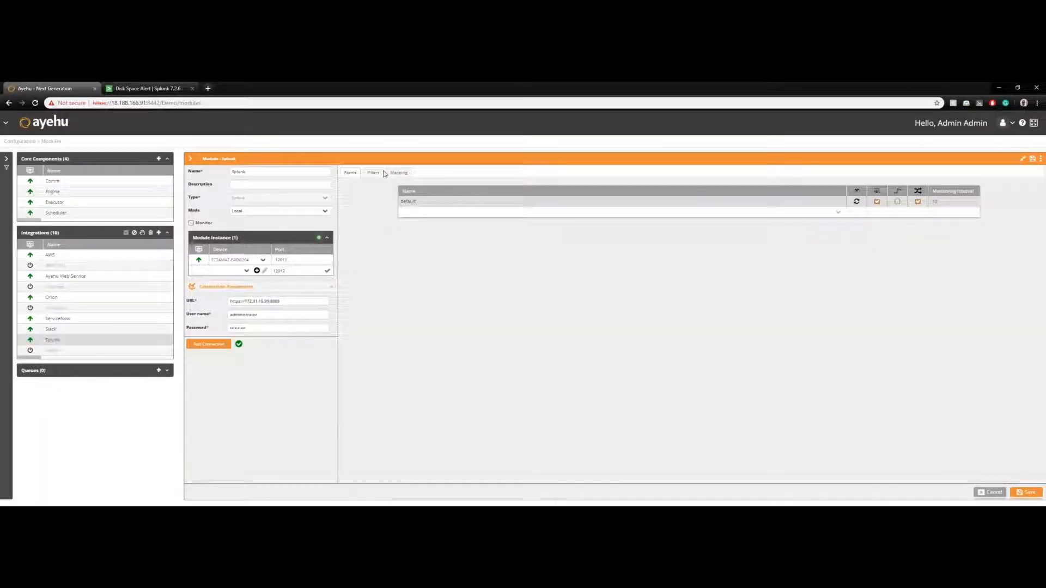
- Add a filter named p1 to the default form and browse the available filter columns before returning to the forms
left_click(375, 172)
left_click(415, 240)
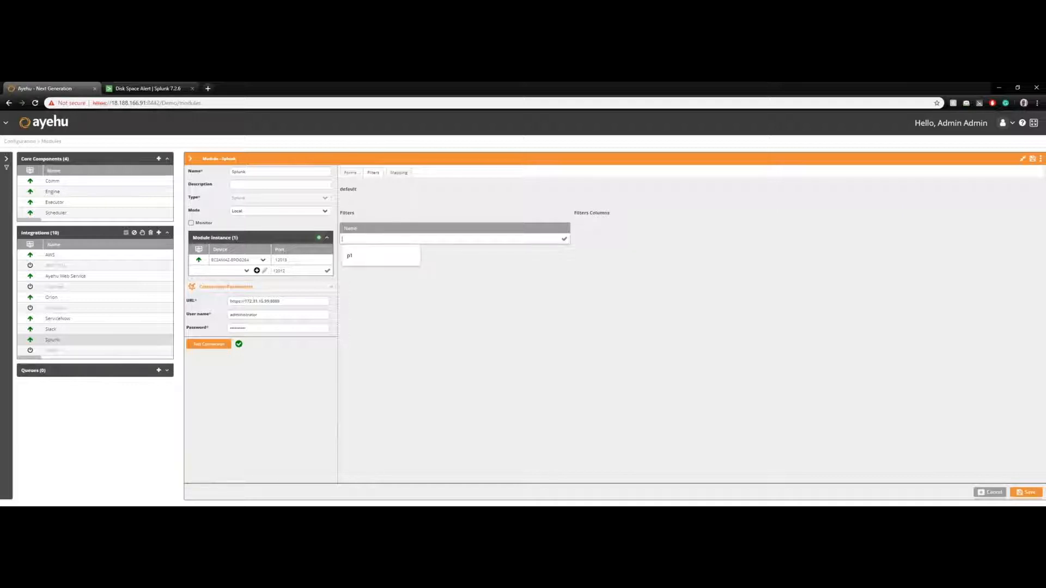
type("p1")
key("Return")
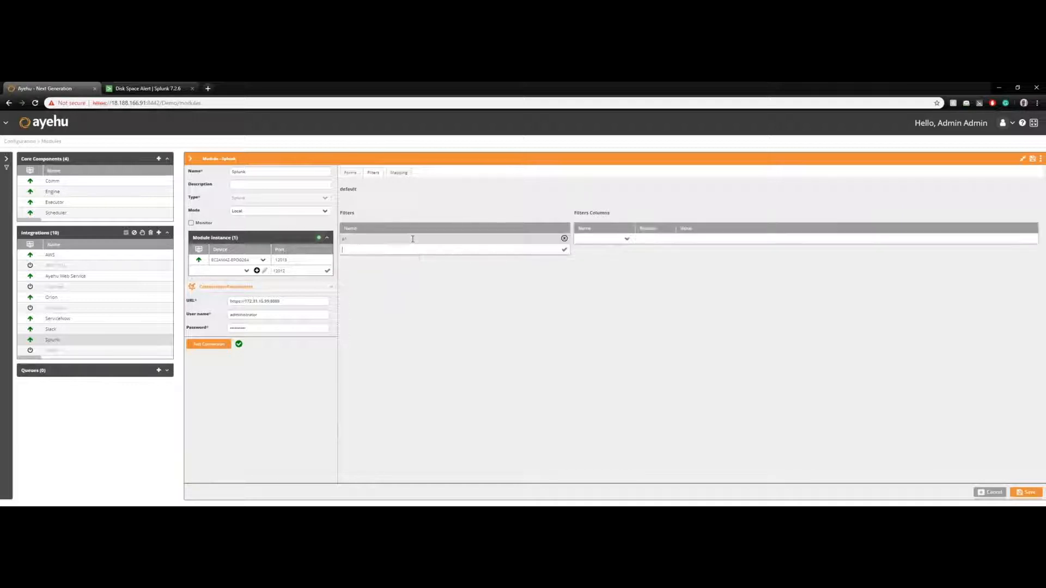
left_click(651, 240)
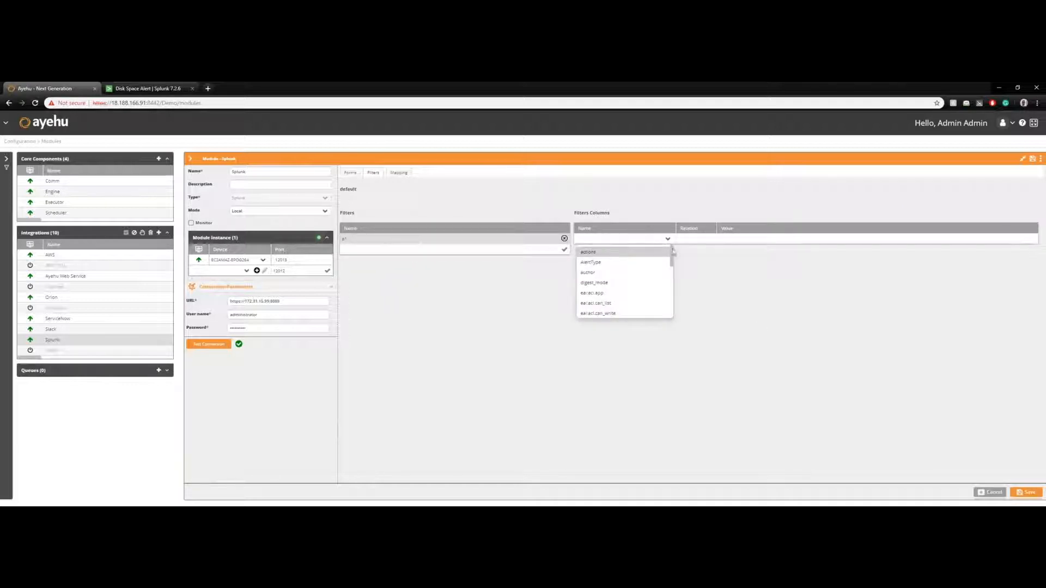
left_click_drag(674, 252, 671, 281)
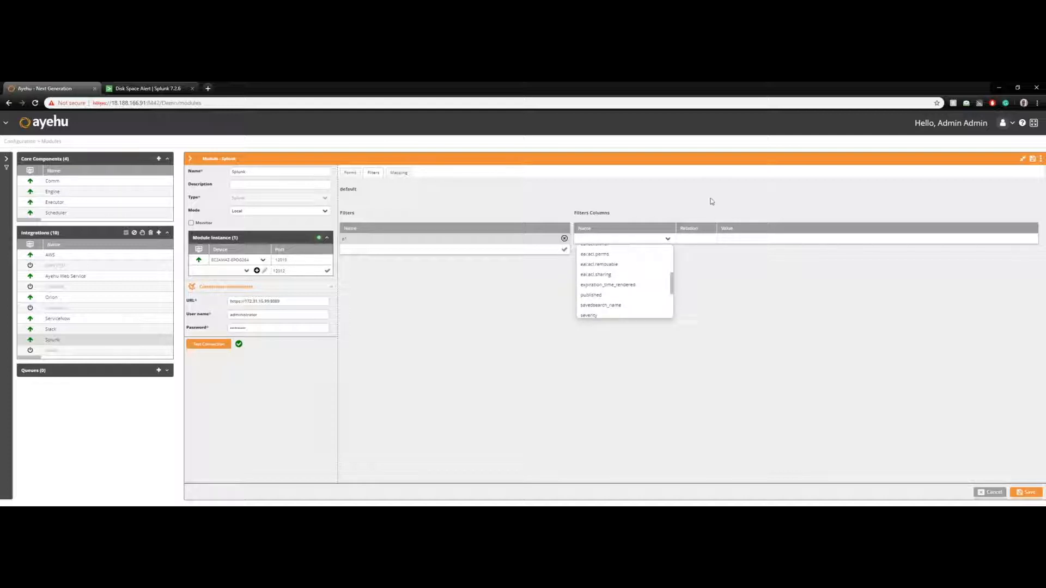
left_click(354, 173)
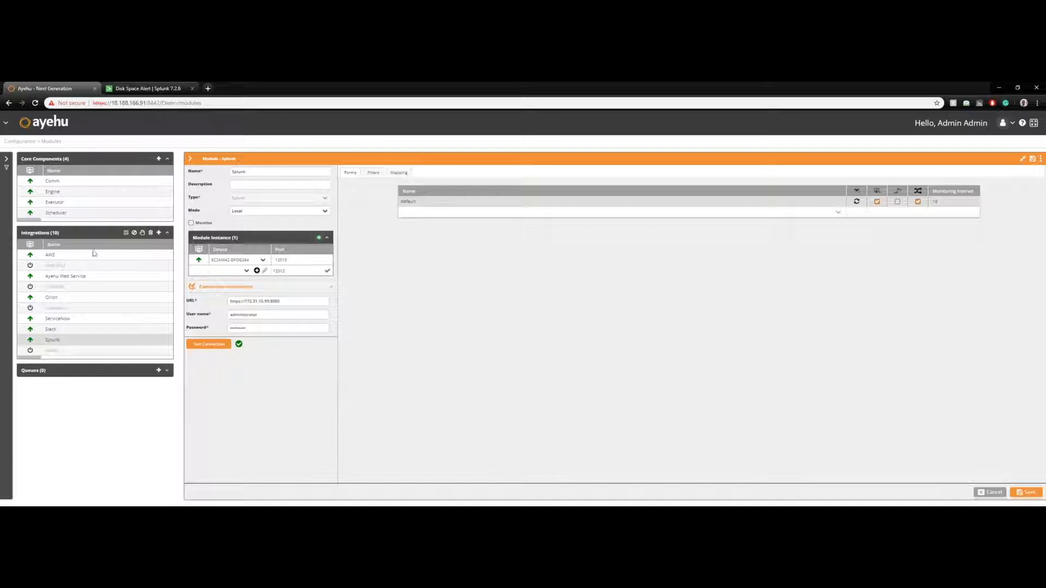
- Open the Audit Trail and display the message of the latest incoming Splunk event from its activity log
left_click(14, 125)
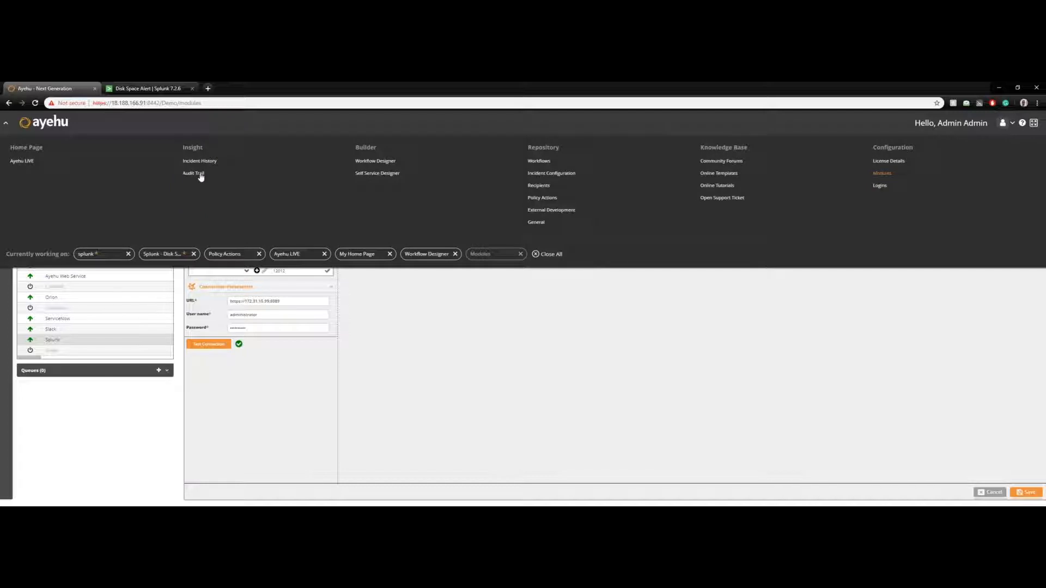
left_click(201, 175)
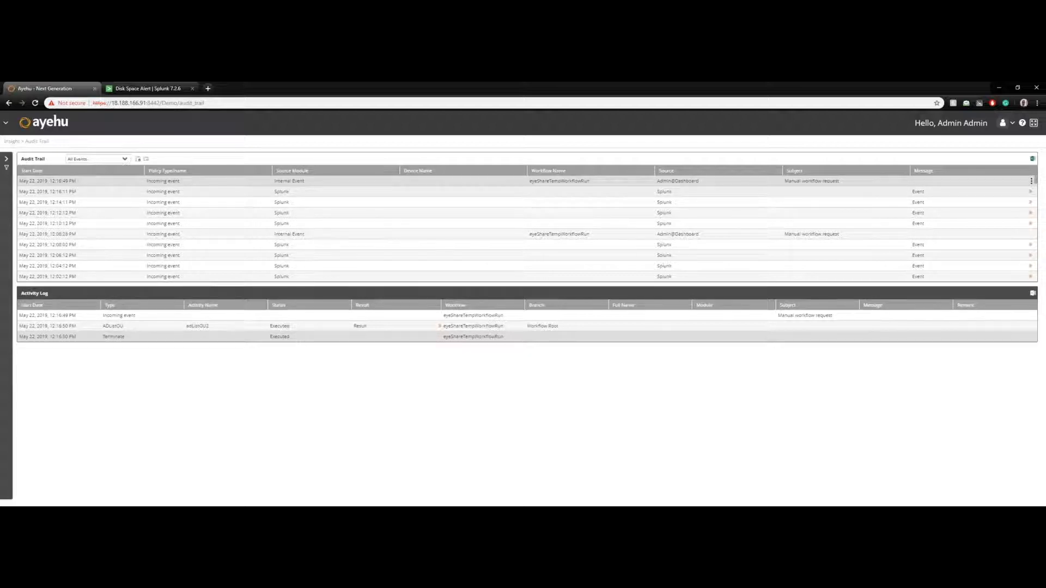
left_click(268, 193)
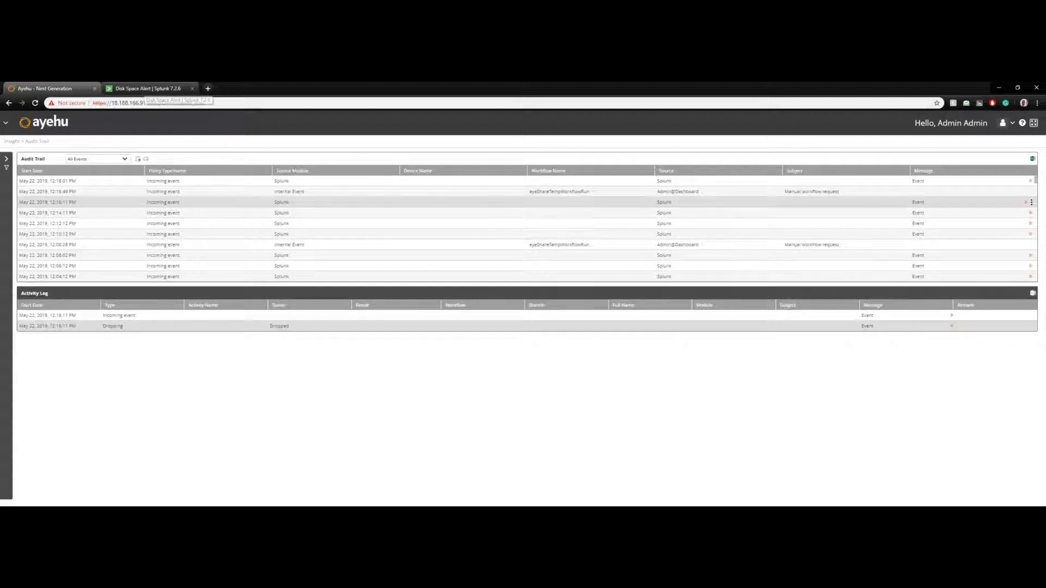
left_click(278, 182)
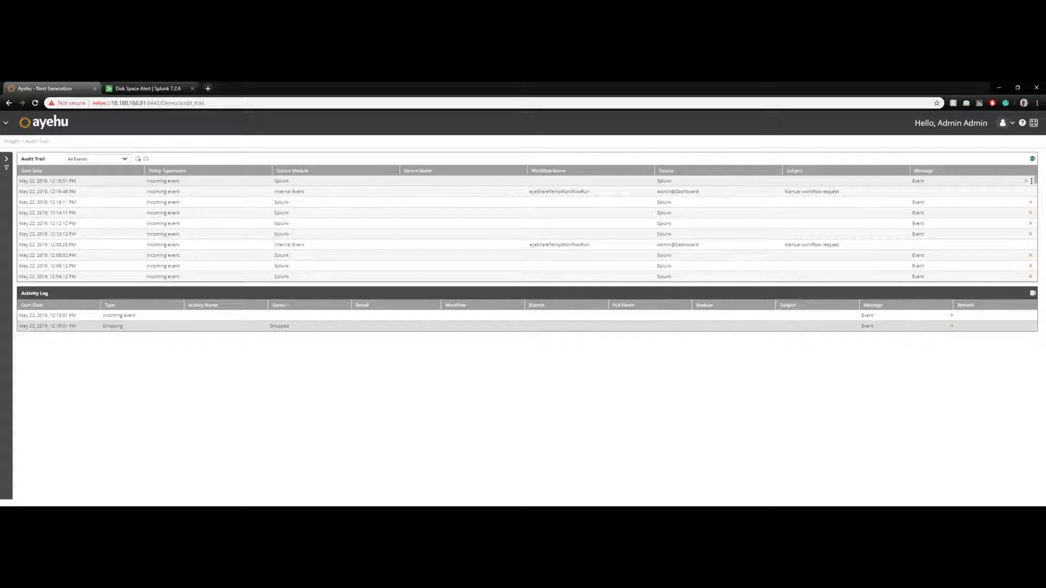
left_click(867, 316)
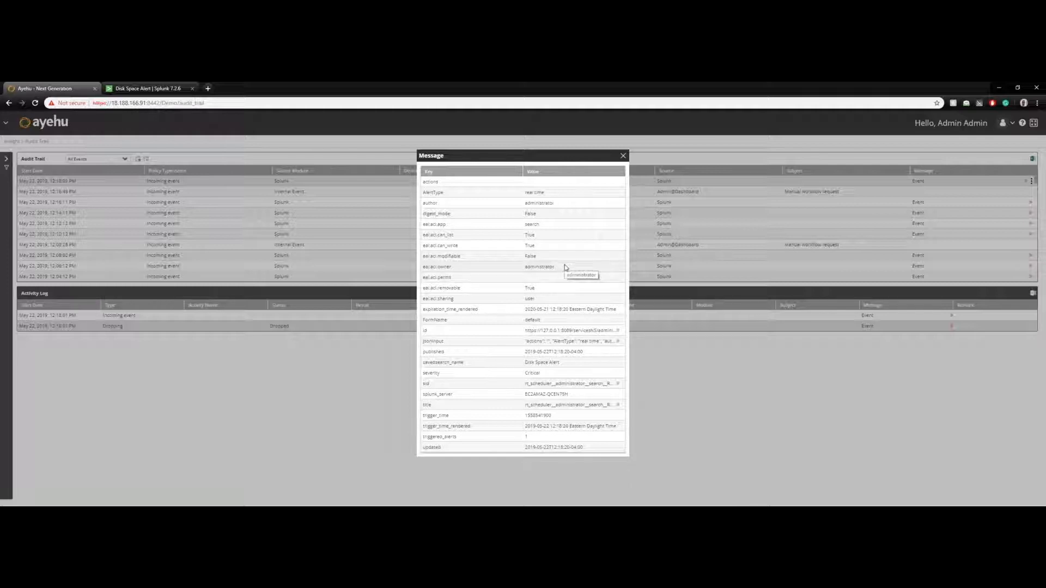
- In Splunk, view the results of the most recent Disk Space Alert trigger, then return to the Ayehu event message
left_click(190, 86)
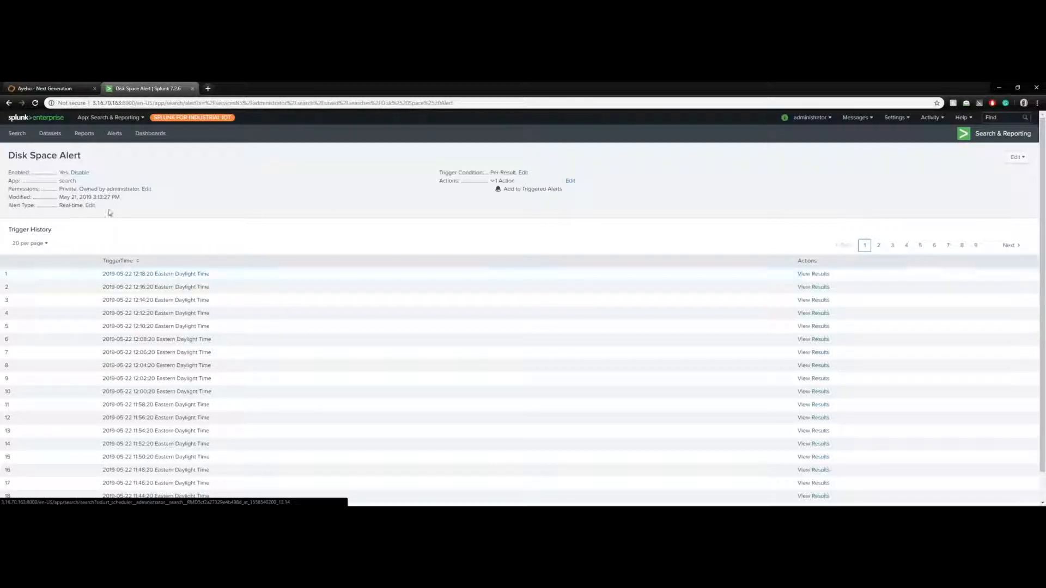
left_click(813, 274)
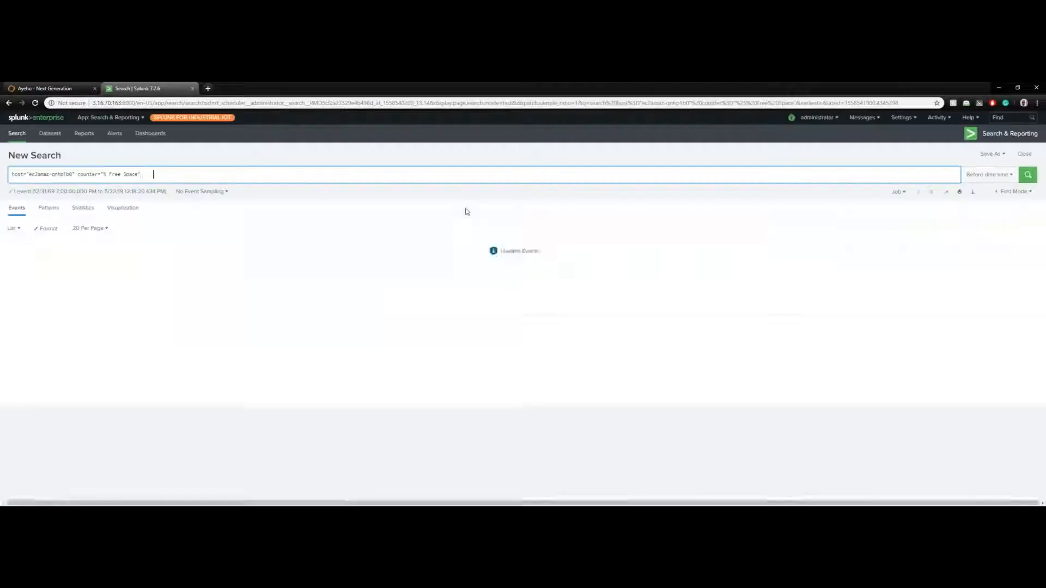
left_click(76, 85)
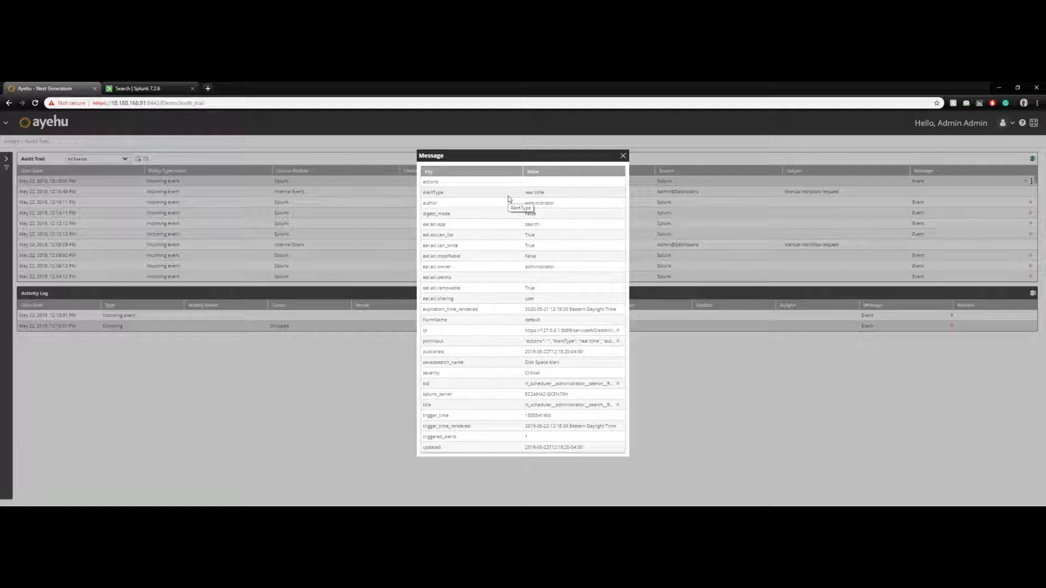
- Close the event message, look through the audit trail, and reopen the selected Splunk event's message to review its fields
left_click(623, 157)
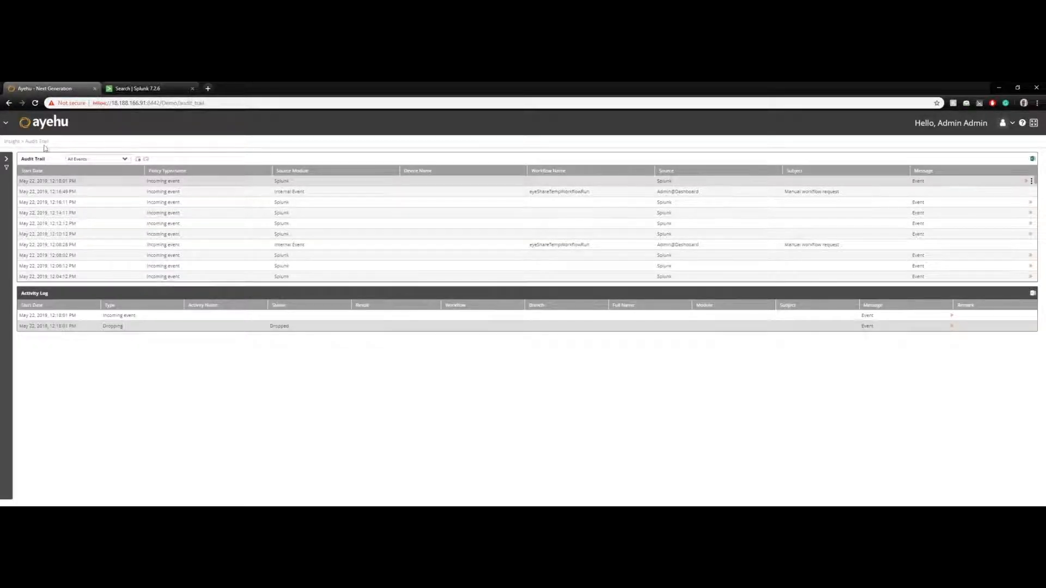
scroll(329, 200, "down", 3)
scroll(328, 201, "up", 3)
left_click(1026, 181)
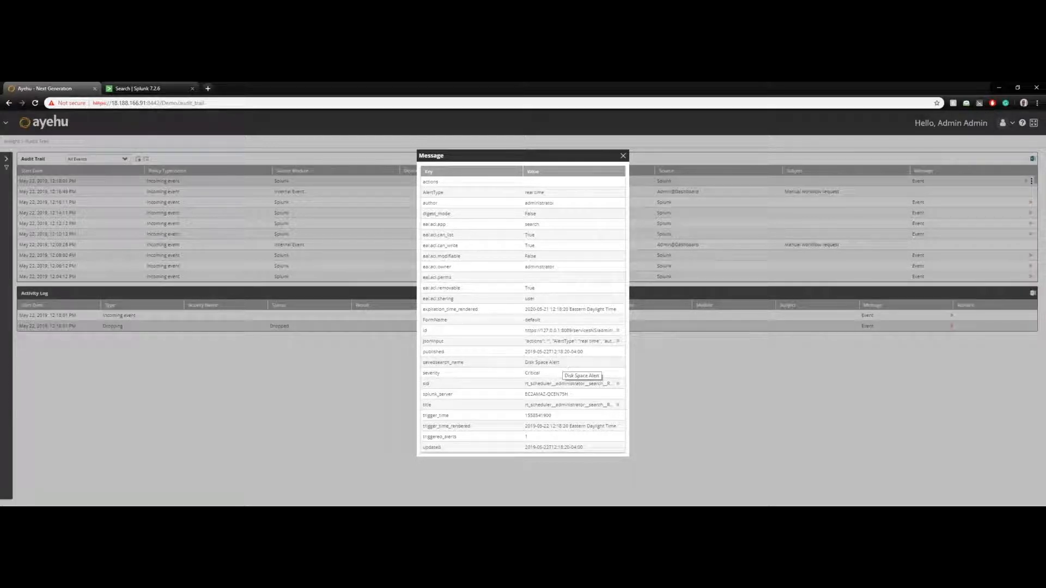
left_click(624, 157)
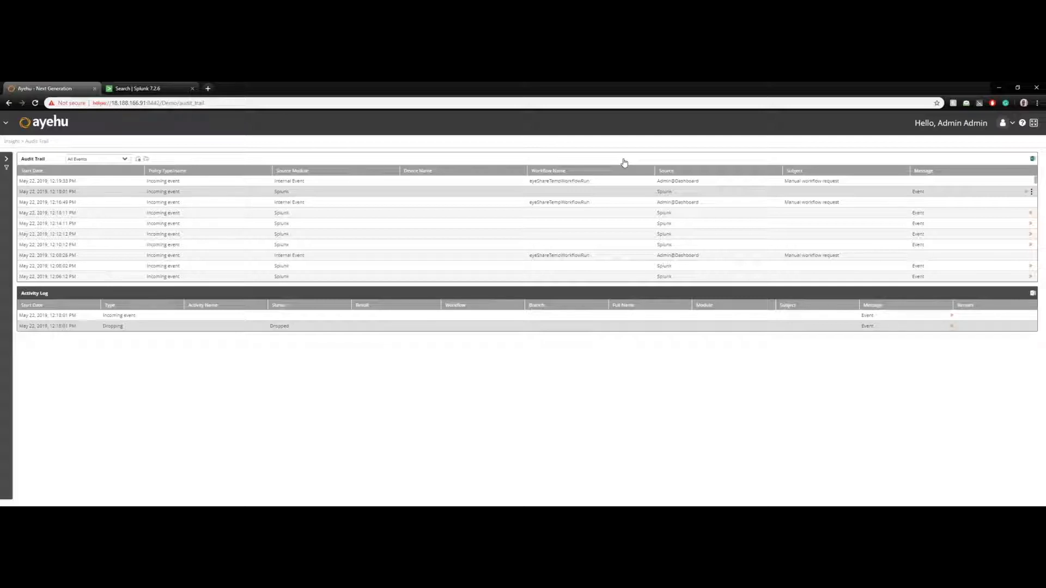
- Open the Splunk disk space workflow in the Workflow Designer, collapse the execution log, and save the workflow
left_click(6, 123)
left_click(152, 258)
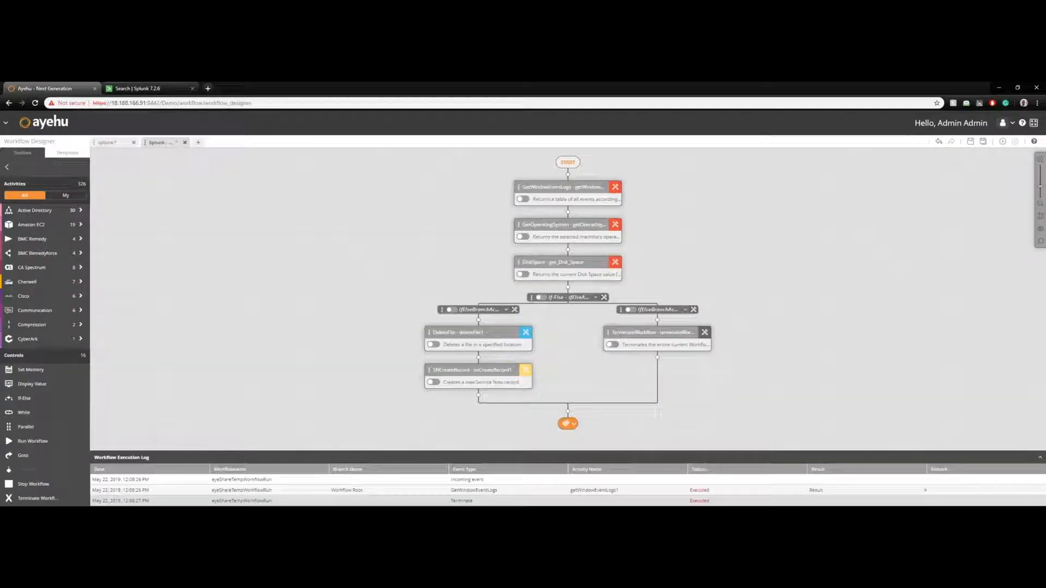
left_click(1040, 458)
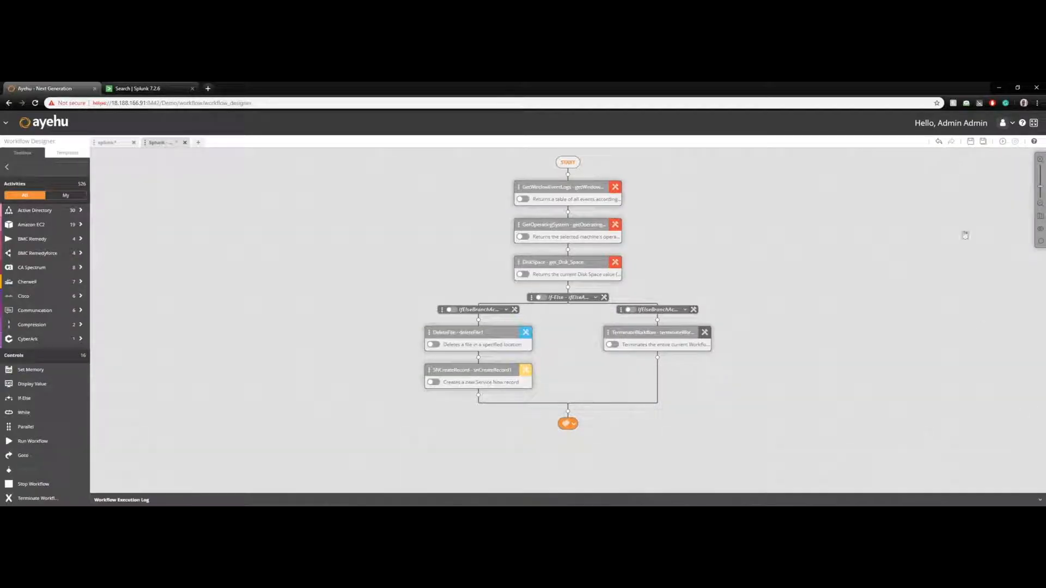
left_click(971, 142)
- Review the settings of the GetWindowEventLogs and GetOperatingSystem activities without changing them
left_click(616, 188)
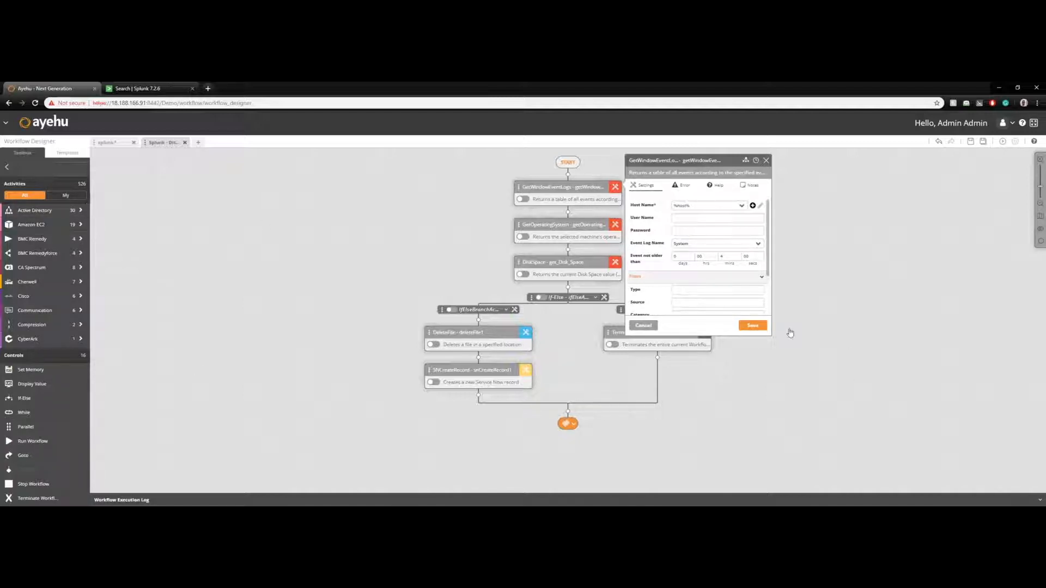
left_click(764, 165)
left_click(619, 232)
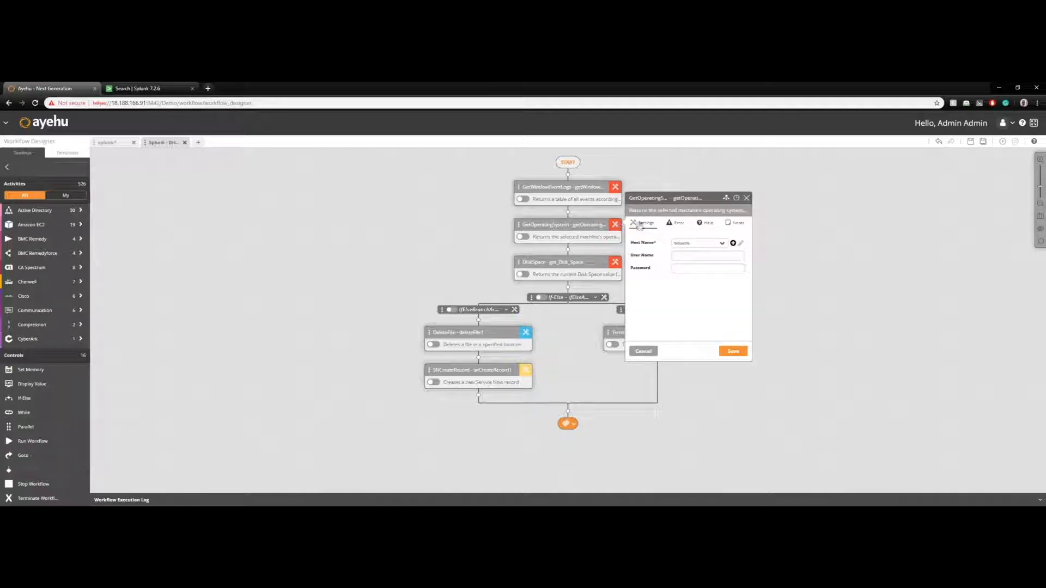
left_click(746, 198)
- Review the DiskSpace activity's settings and compare them with the full event details in Splunk
left_click(619, 267)
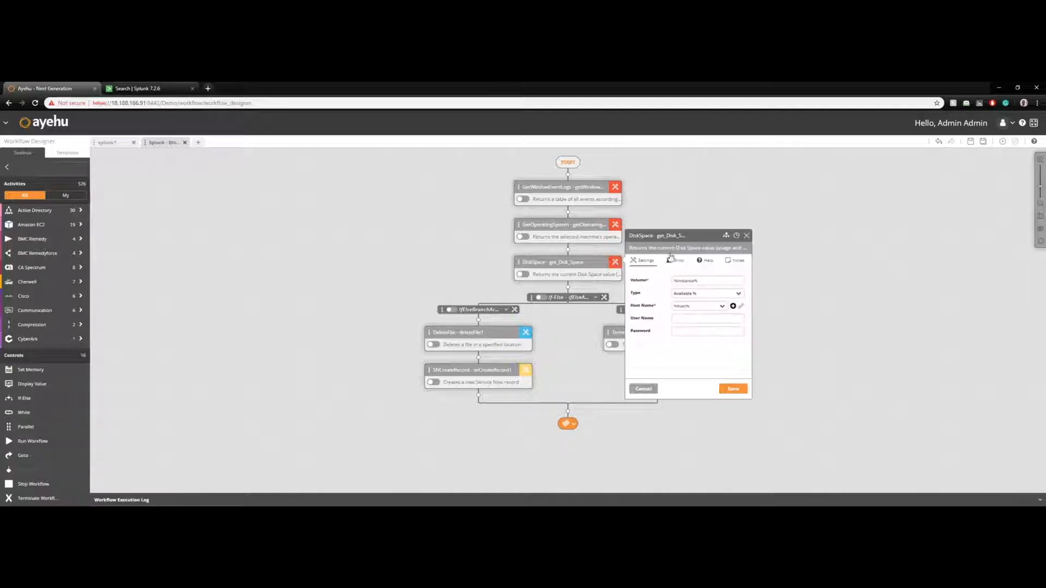
left_click_drag(799, 290, 763, 270)
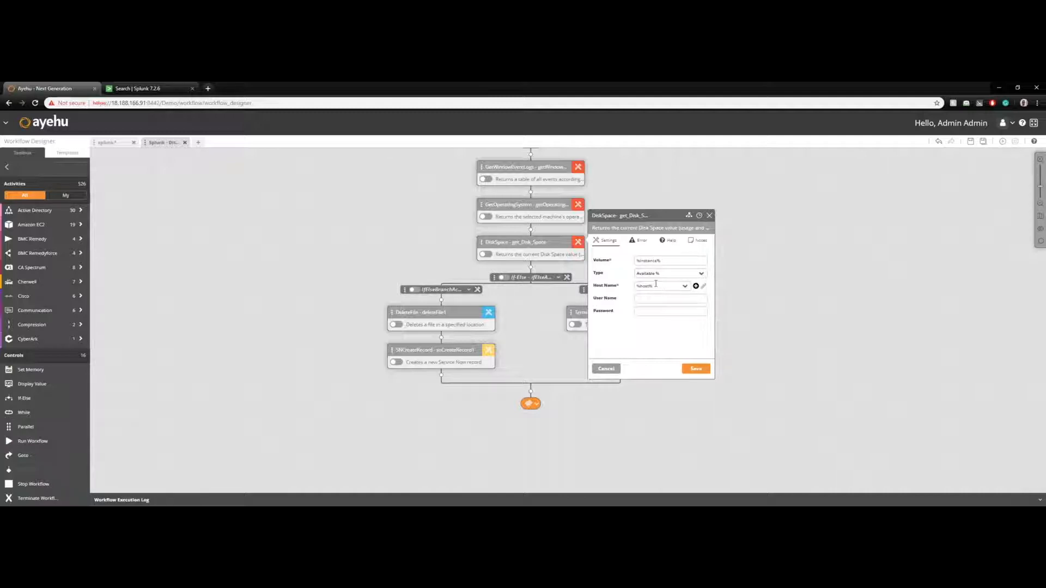
left_click(158, 88)
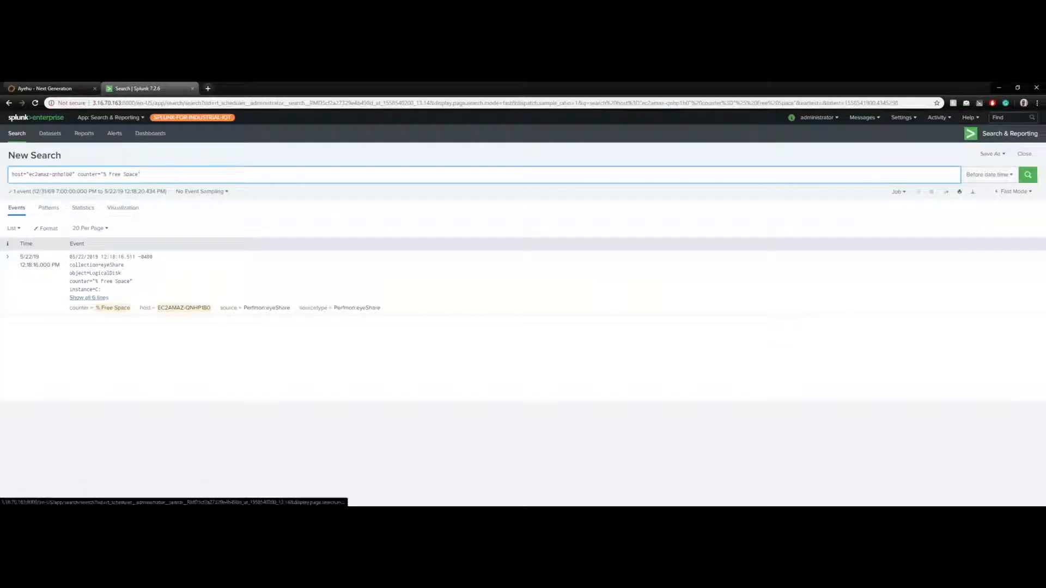
left_click(88, 298)
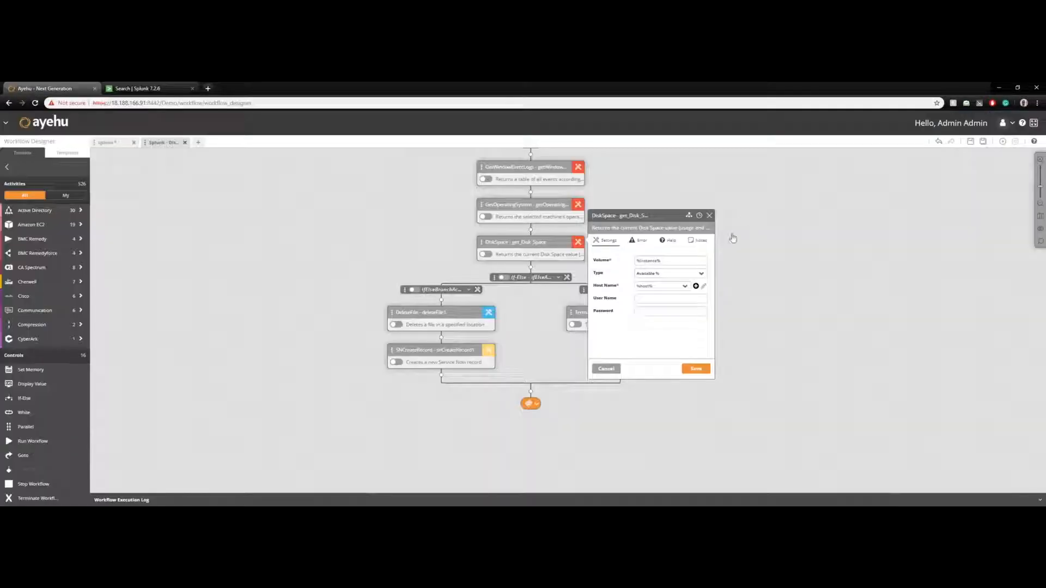
left_click(54, 87)
left_click(710, 217)
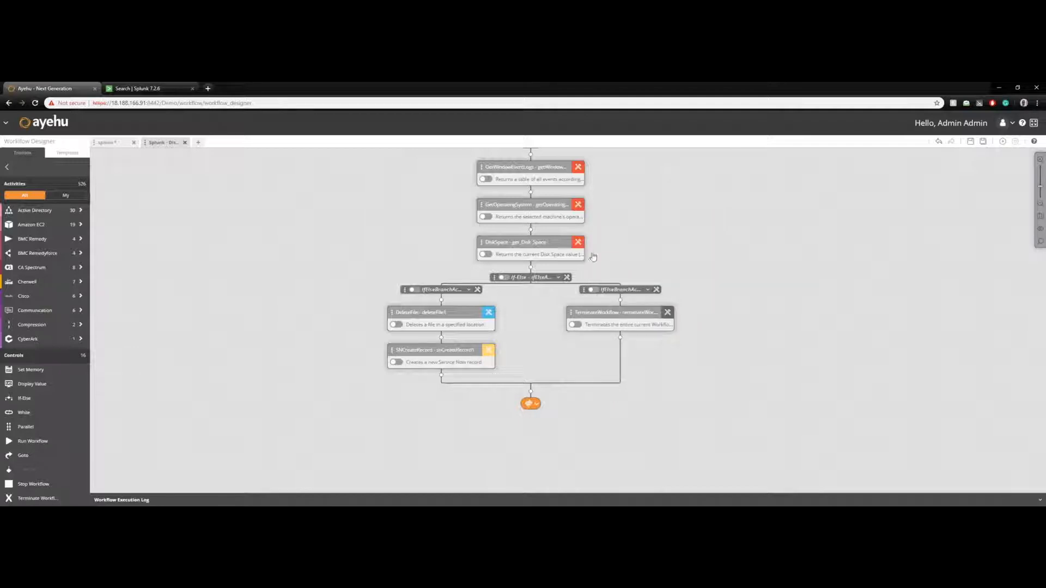
- Review the condition of the If-Else branch leading to file deletion and the DeleteFile activity's settings without changing them
left_click(478, 290)
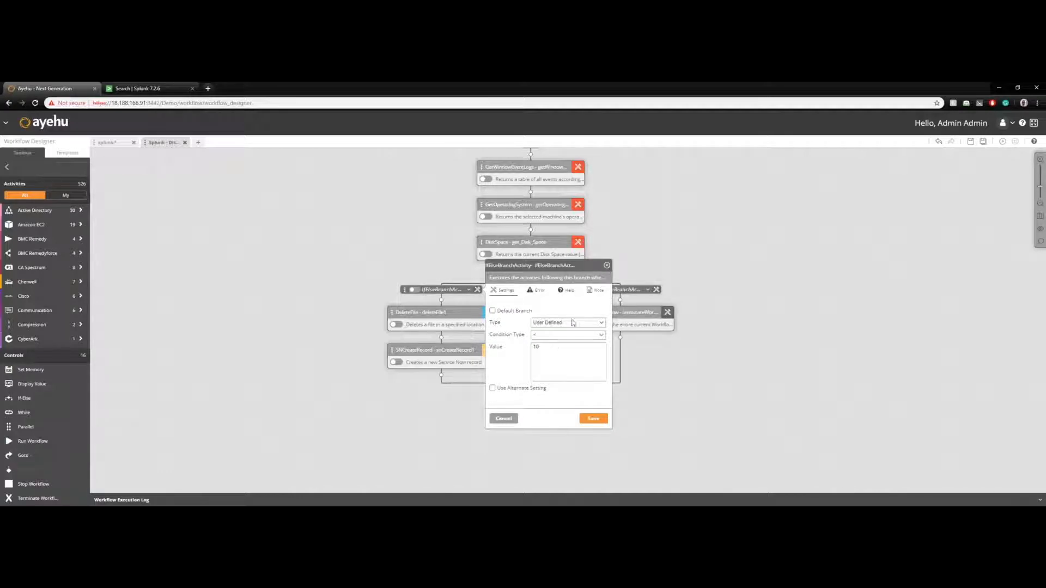
left_click(606, 266)
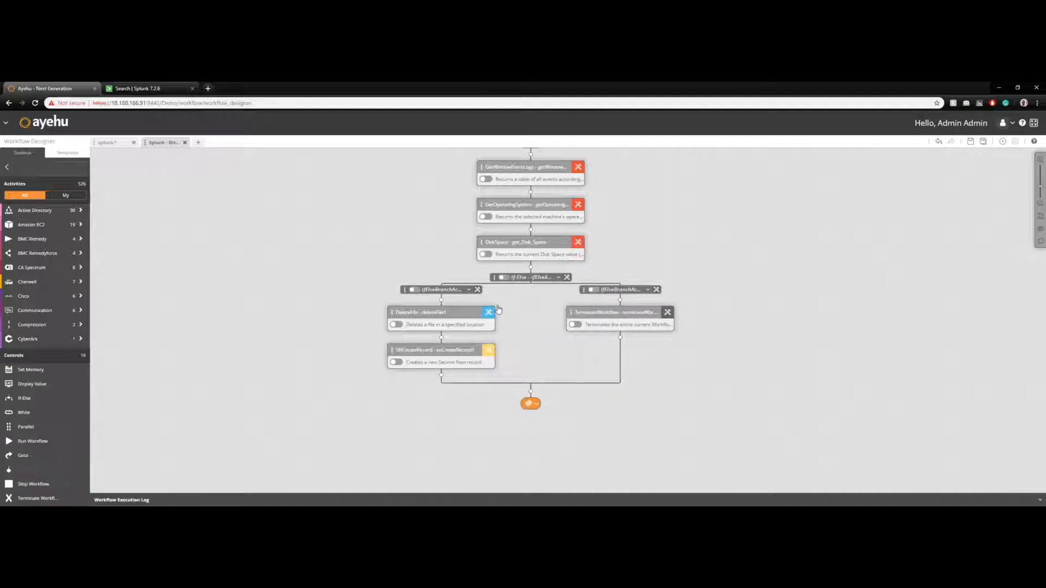
left_click(489, 312)
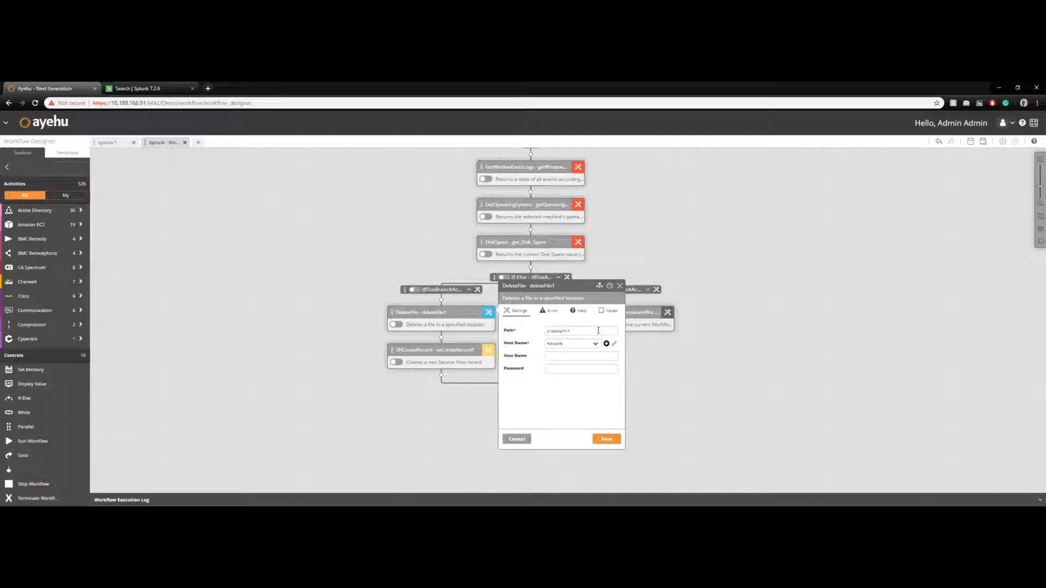
left_click(622, 291)
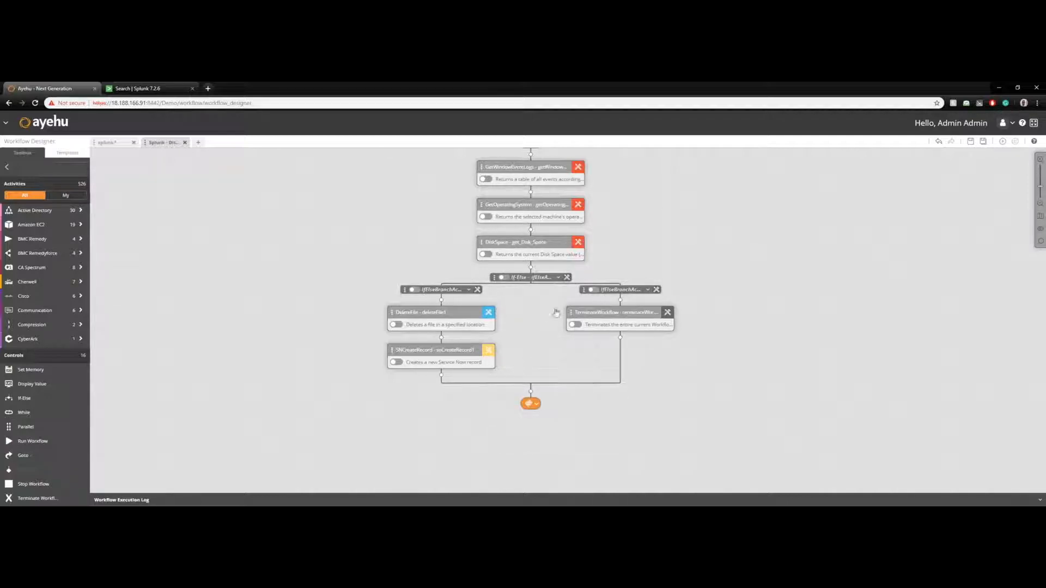
- Review the ServiceNow module, form and record properties configured in the SNCreateRecord activity, leaving them as they are
left_click_drag(553, 299, 549, 264)
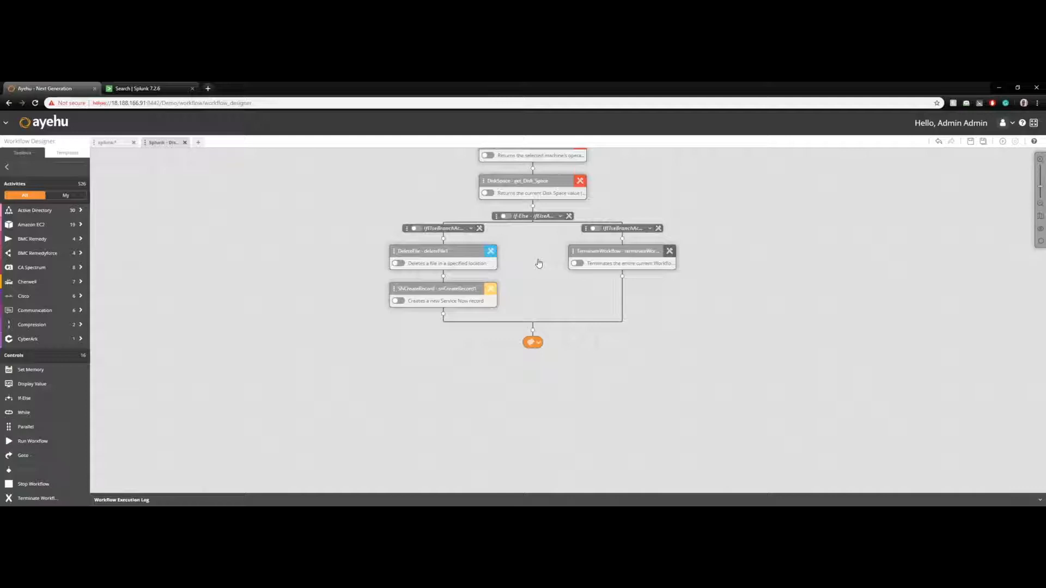
left_click(489, 290)
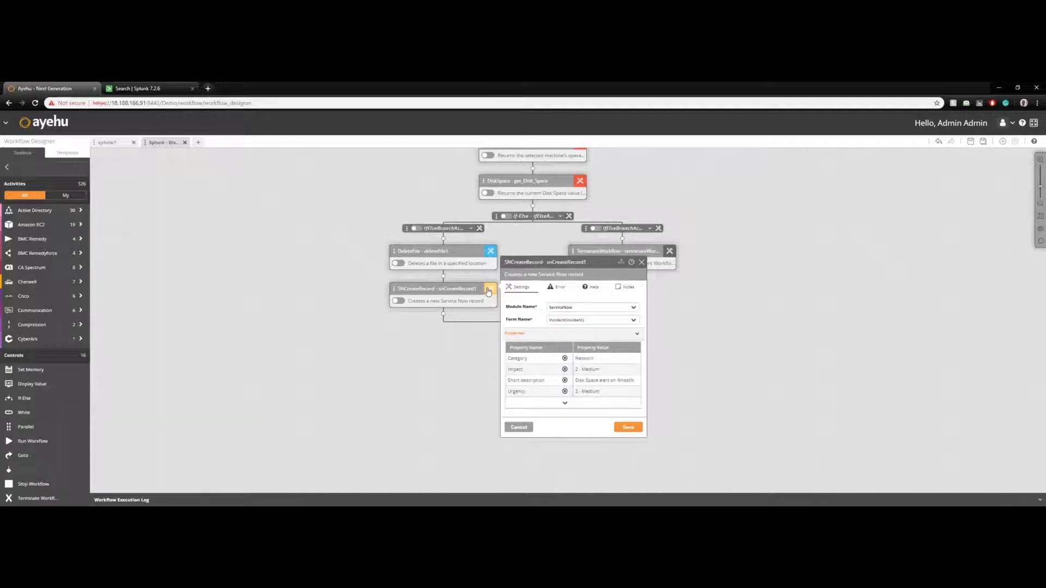
left_click(641, 262)
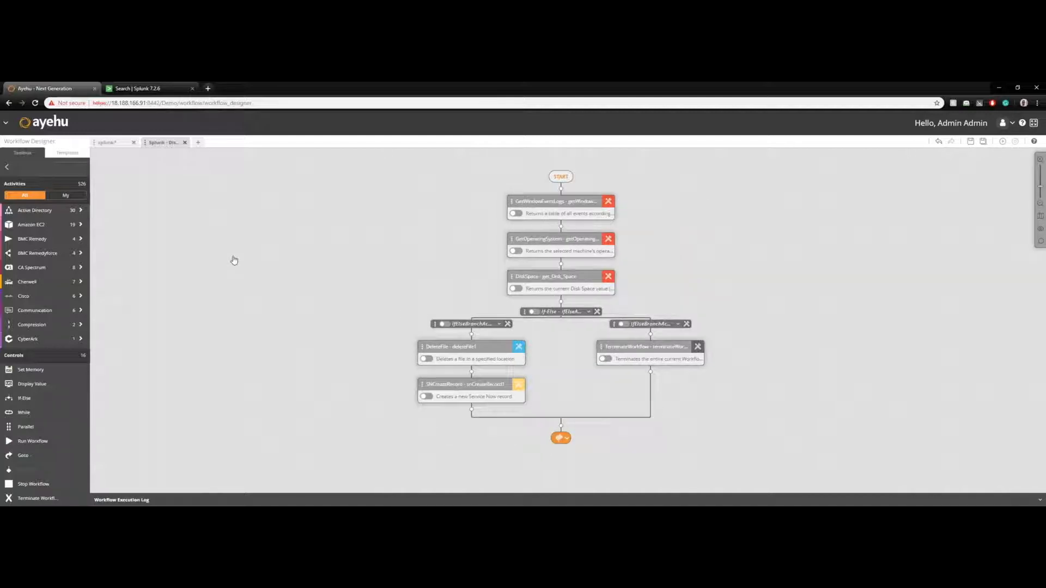
- Browse the activity library down to the Splunk category and look through the Splunk activities it offers
scroll(86, 224, "down", 3)
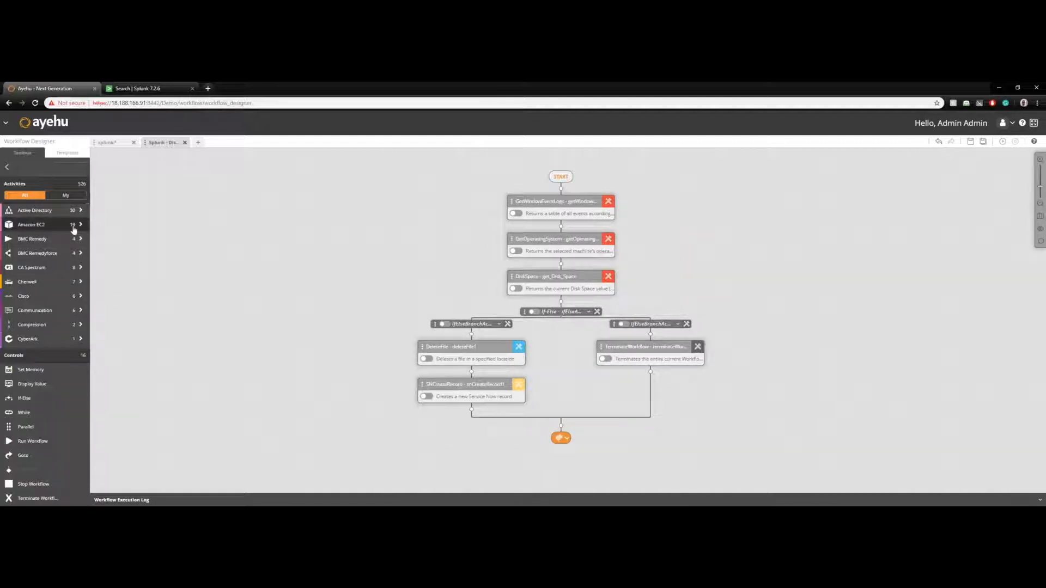
scroll(57, 229, "down", 2)
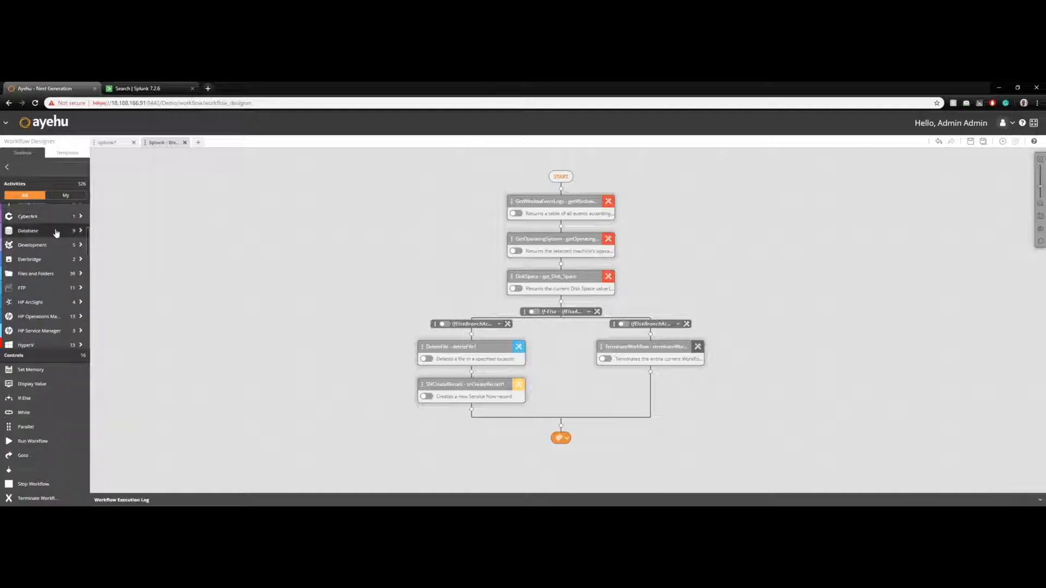
scroll(64, 251, "down", 2)
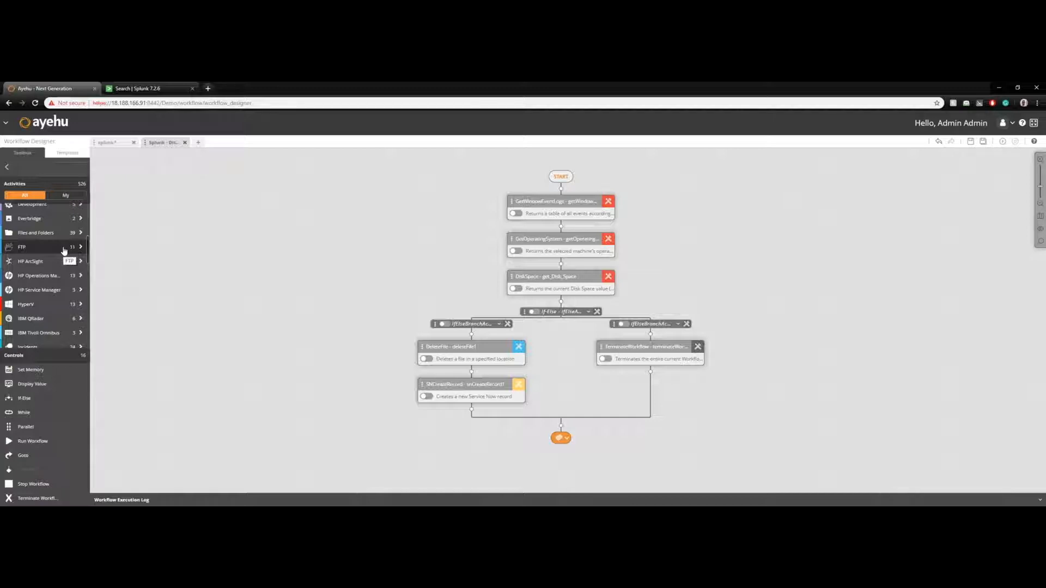
scroll(60, 261, "down", 10)
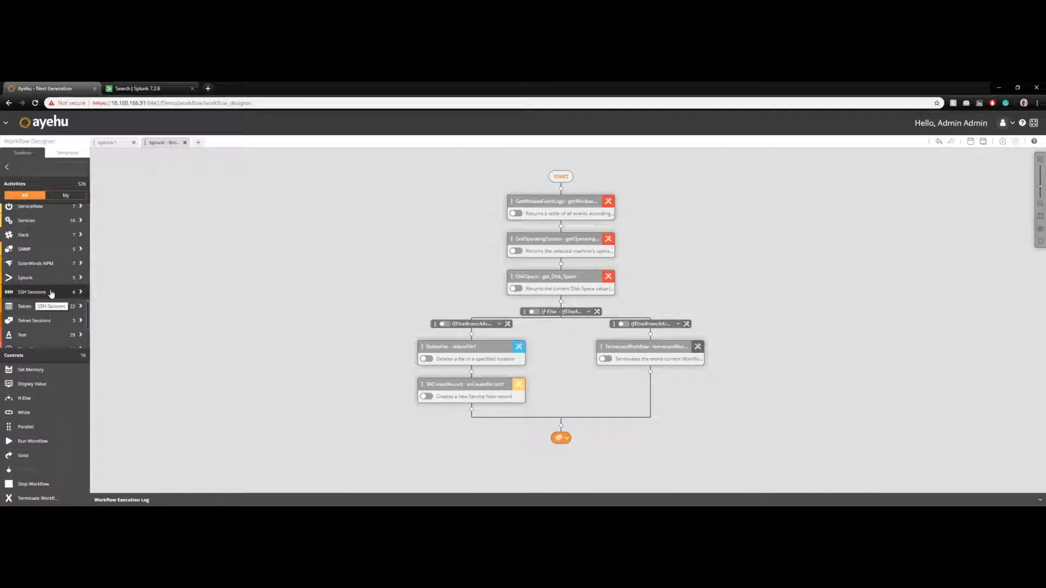
mouse_move(52, 278)
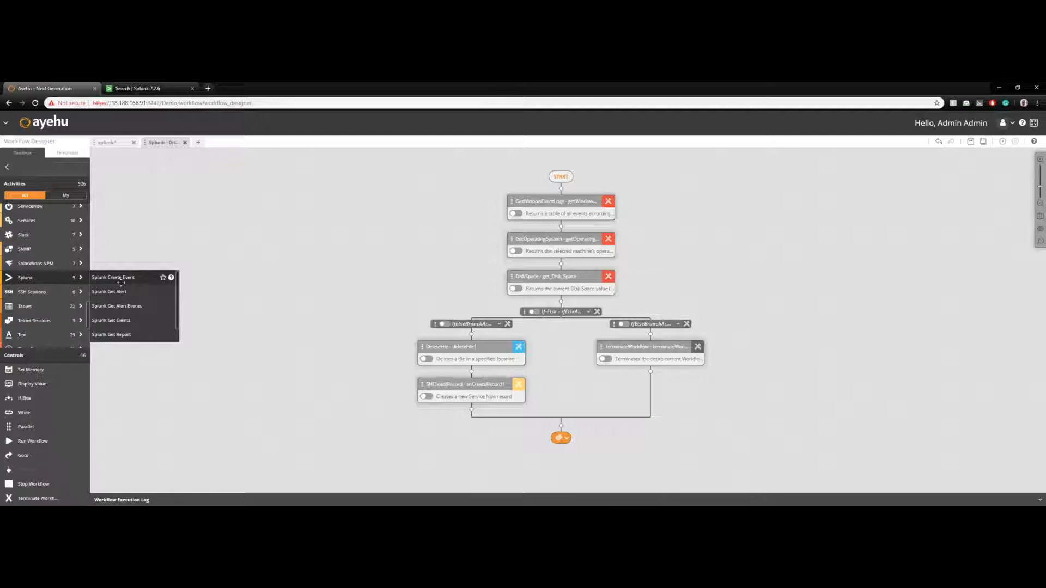
scroll(133, 293, "down", 3)
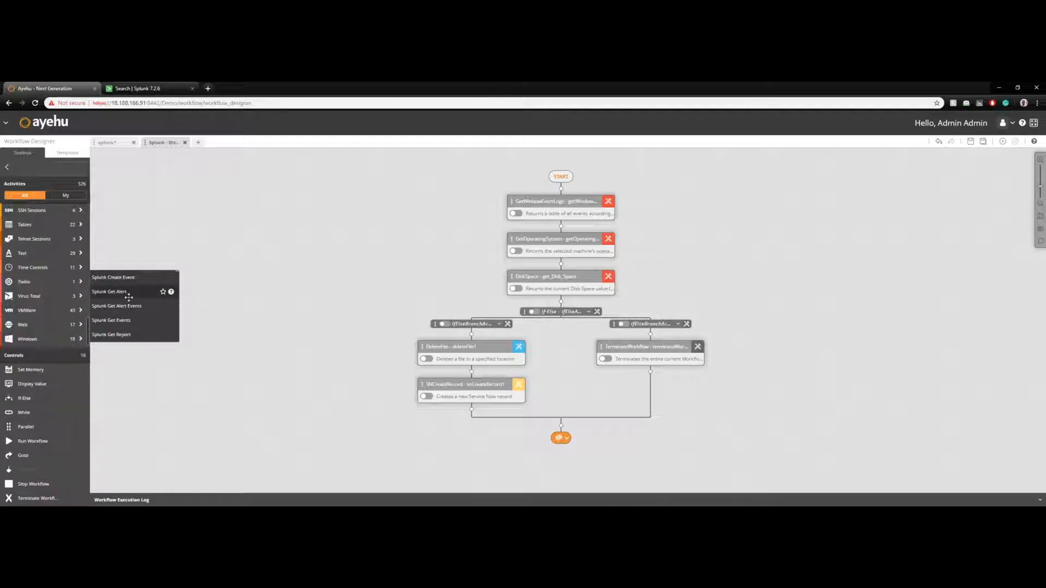
scroll(129, 297, "up", 2)
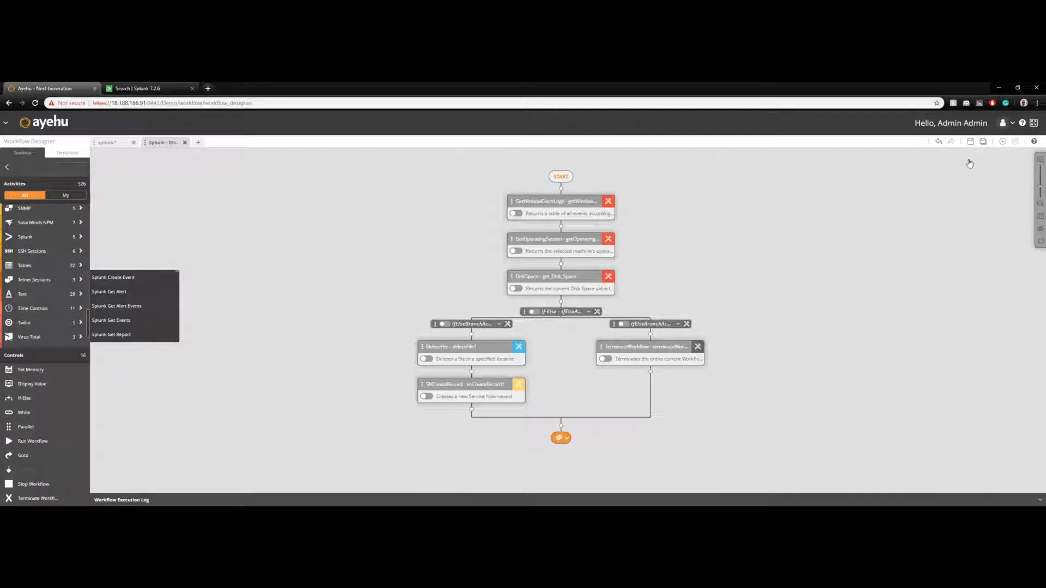
- Switch to the splunk workflow, list the available Splunk activities, and bring the whole activity sequence into view
left_click(105, 143)
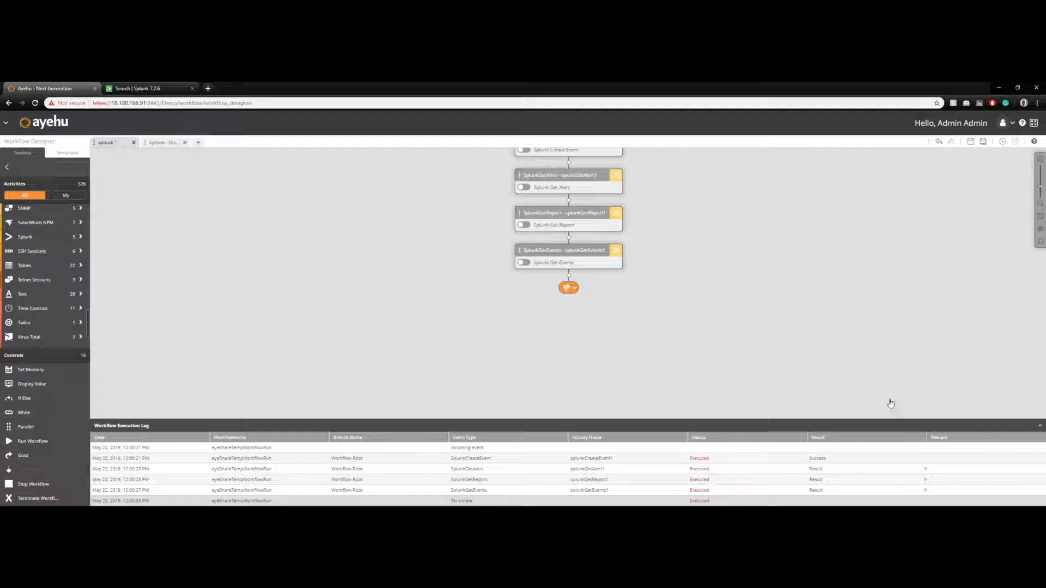
scroll(51, 261, "up", 3)
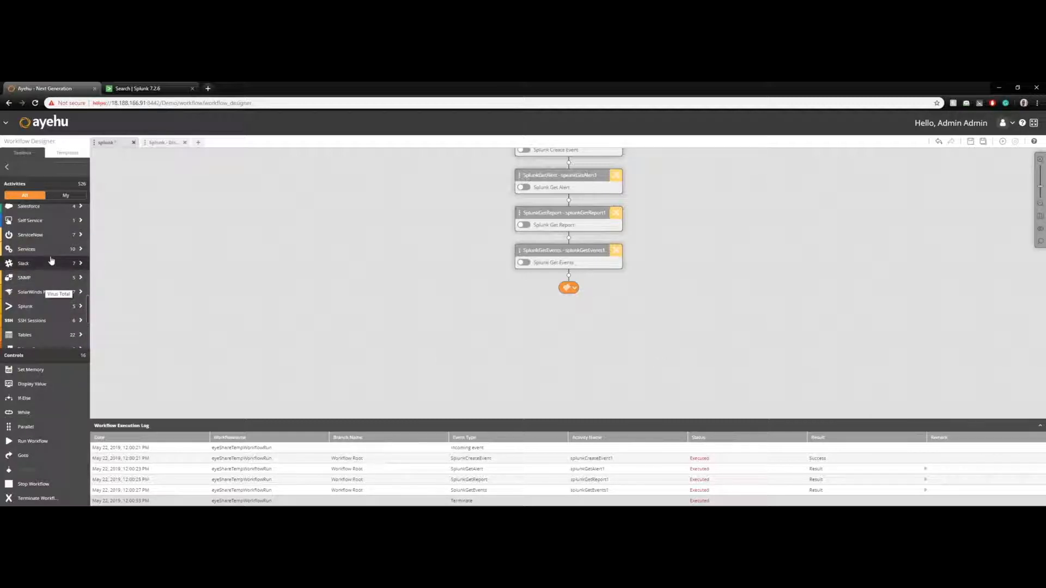
left_click(54, 309)
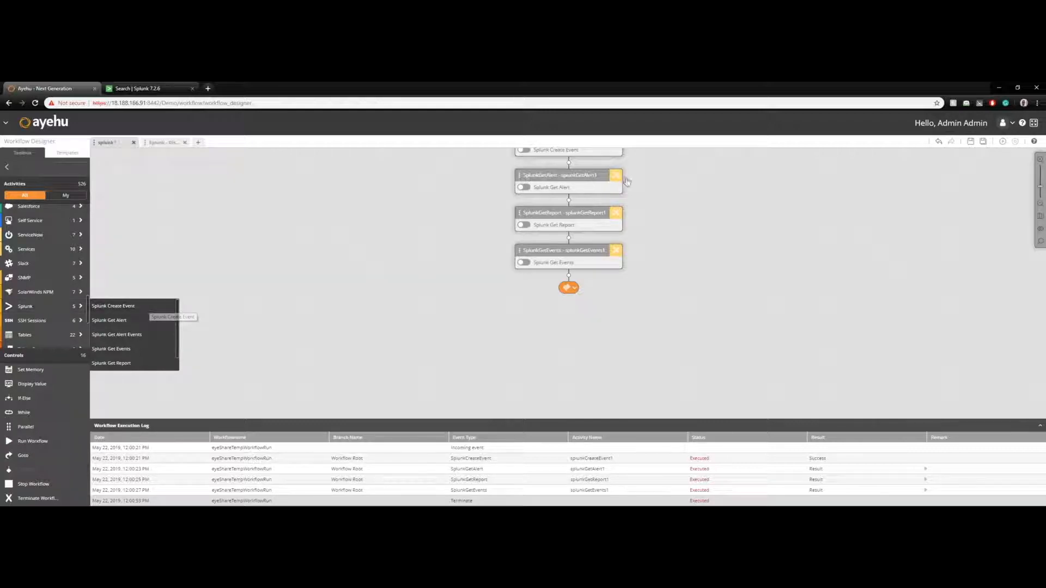
left_click_drag(723, 214, 700, 326)
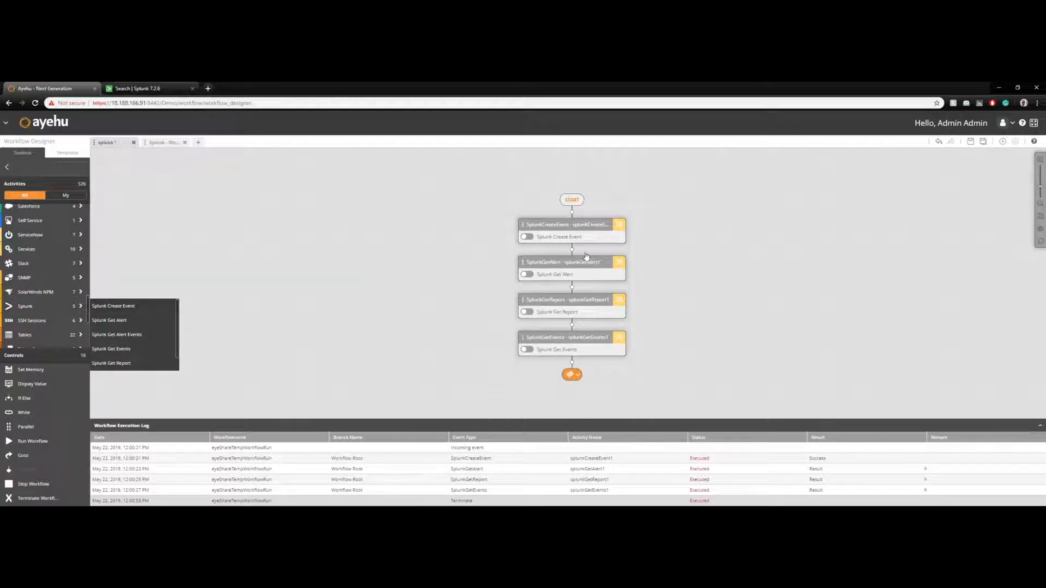
- Replace the SplunkCreateEvent activity's event data with "Hello World", save the activity, and run the workflow
left_click(619, 224)
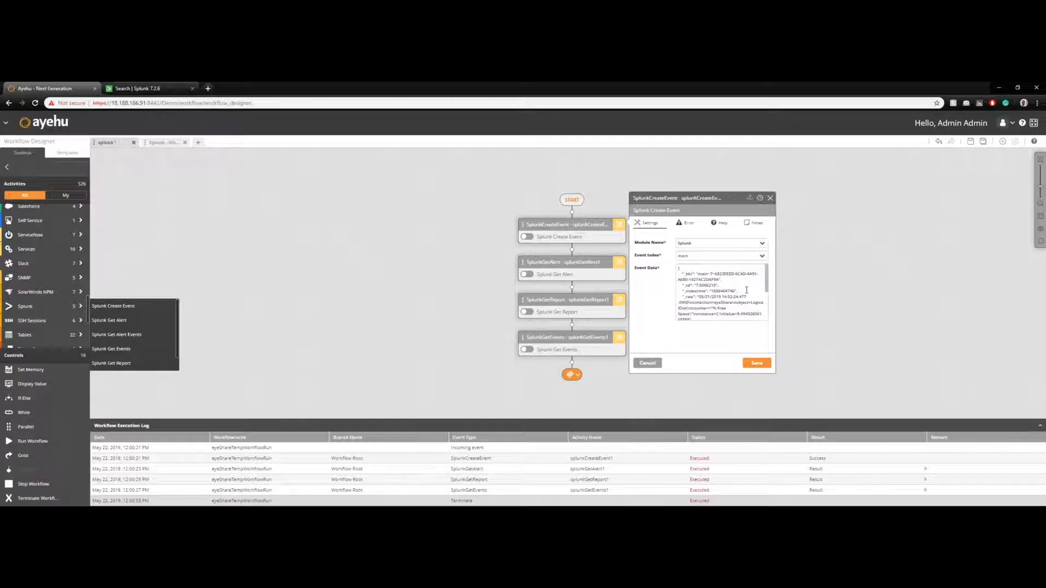
left_click(724, 310)
key("ctrl+a")
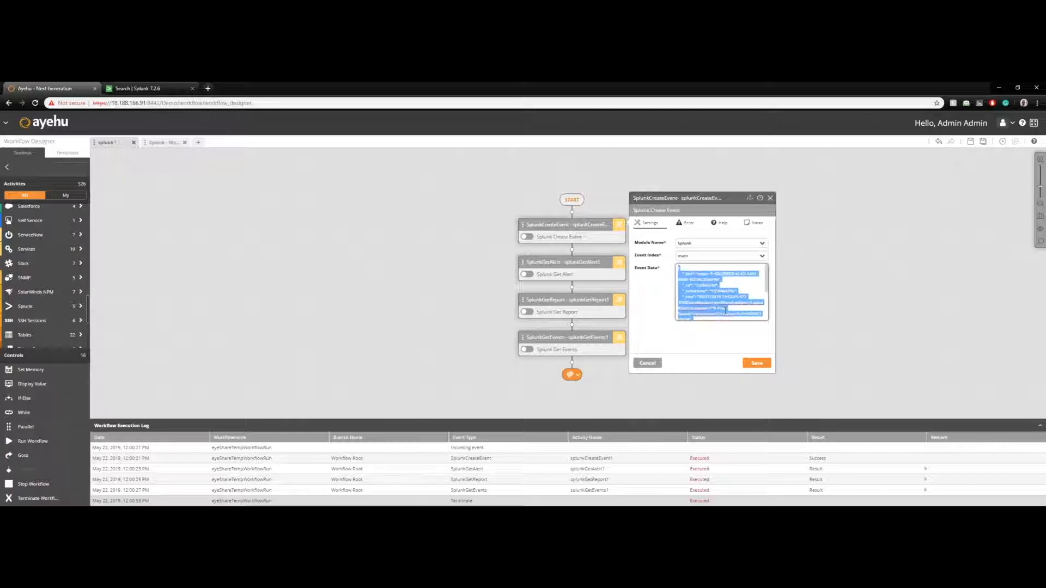
type("{")
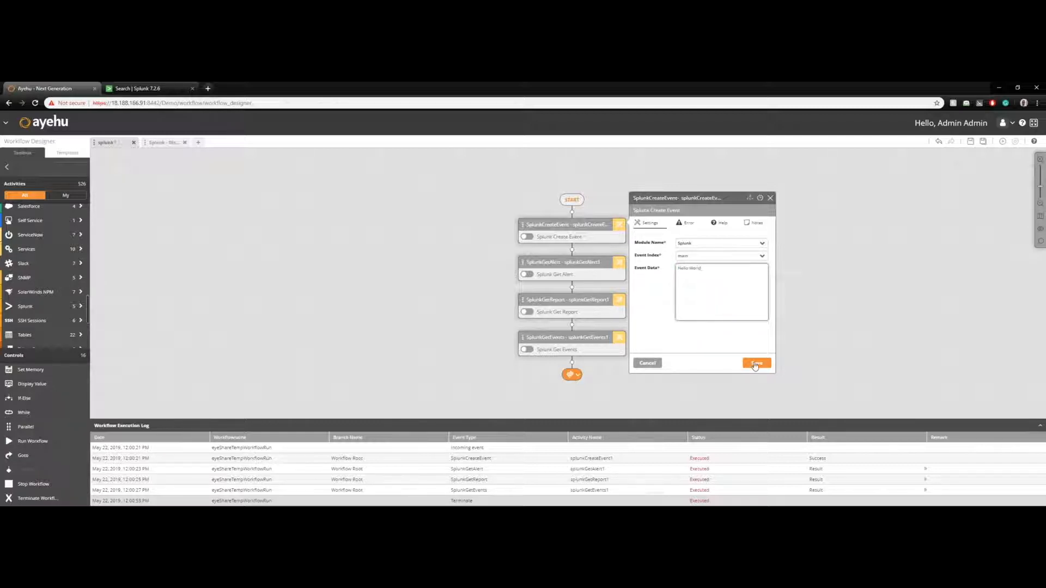
left_click(757, 363)
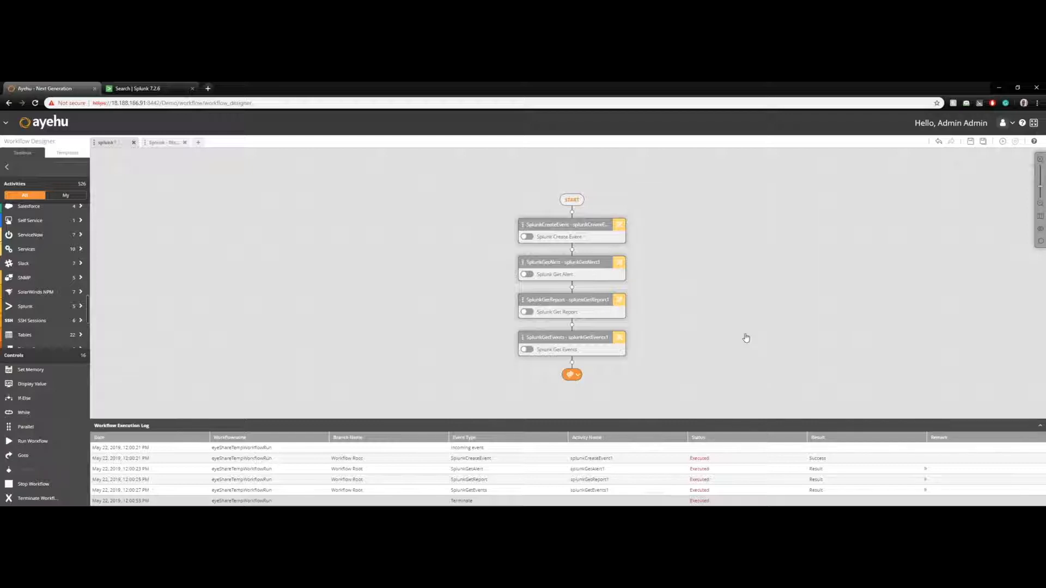
left_click(1002, 142)
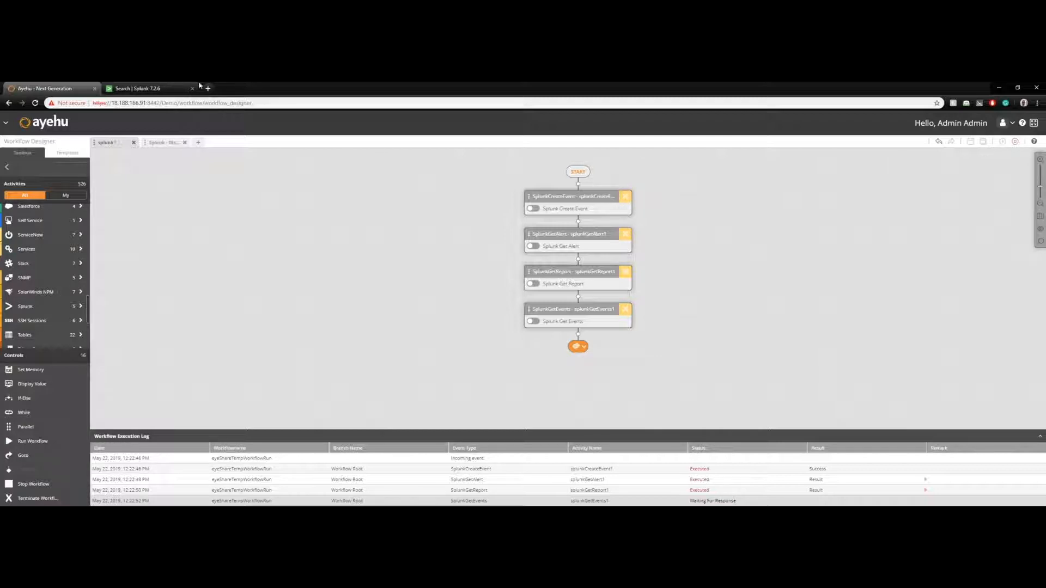
- Switch to Splunk and search for events containing "hello world"
left_click(142, 88)
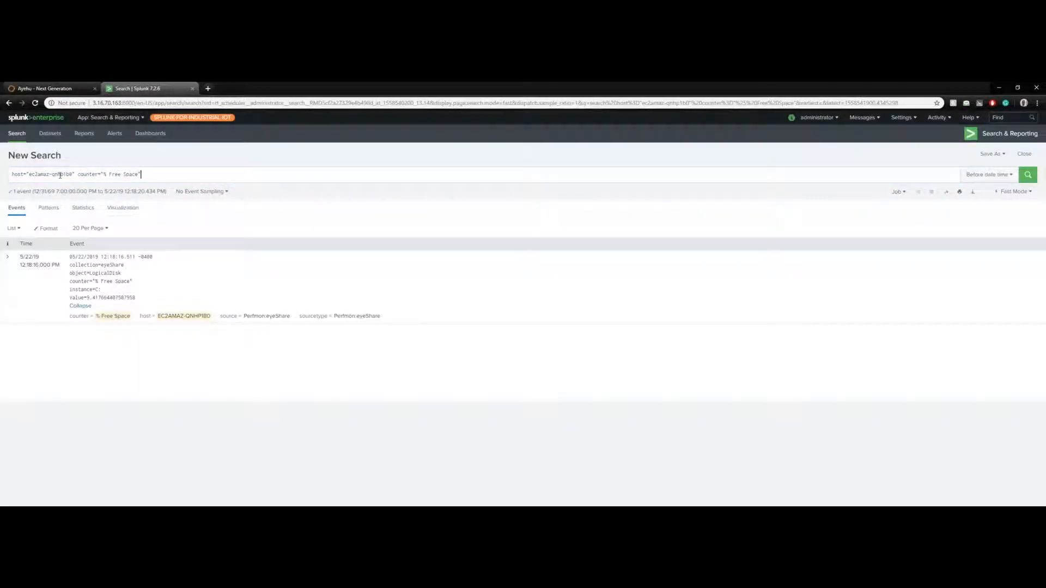
triple_click(61, 174)
type("hello wrold")
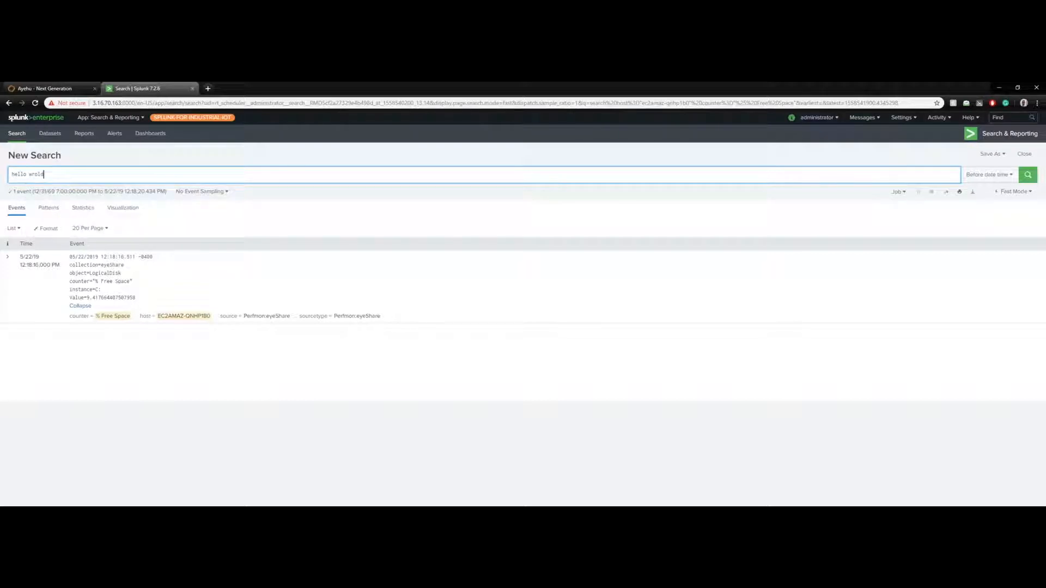
key("Return")
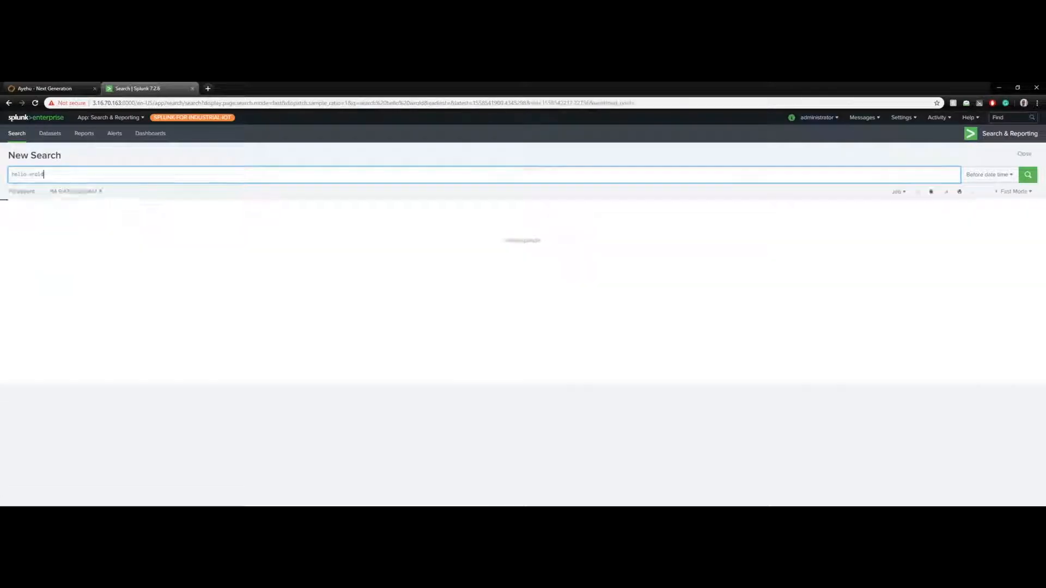
double_click(33, 175)
type("world")
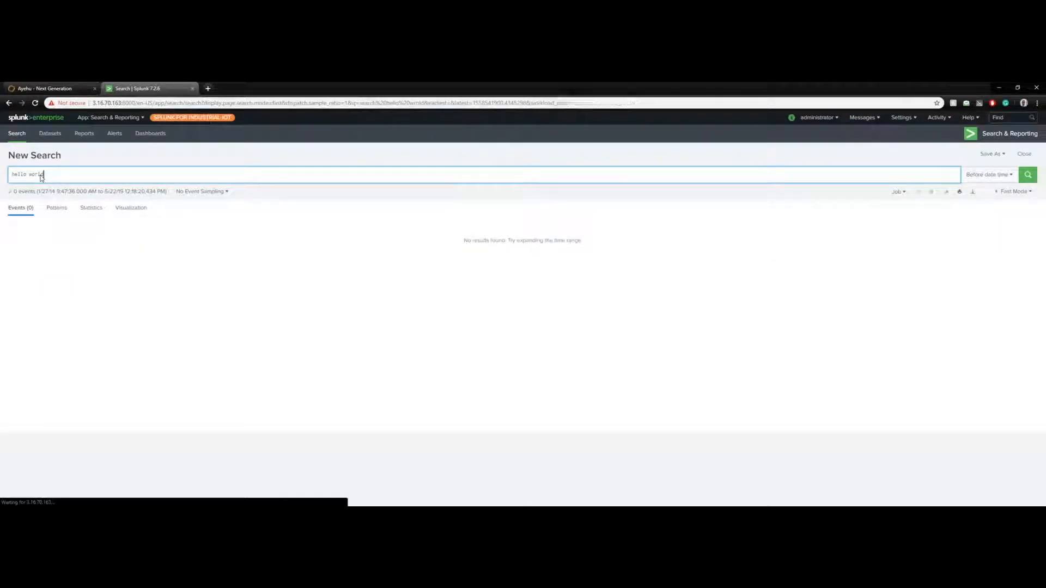
key("Return")
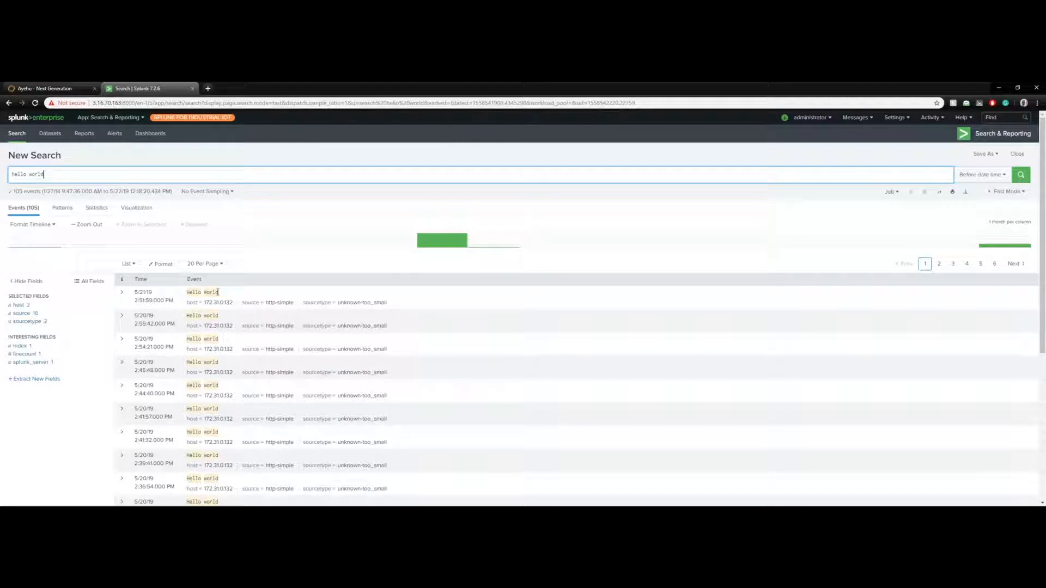
- Return to the Ayehu workflow and review the SplunkGetAlert activity's settings and available filter fields without saving changes
left_click(54, 89)
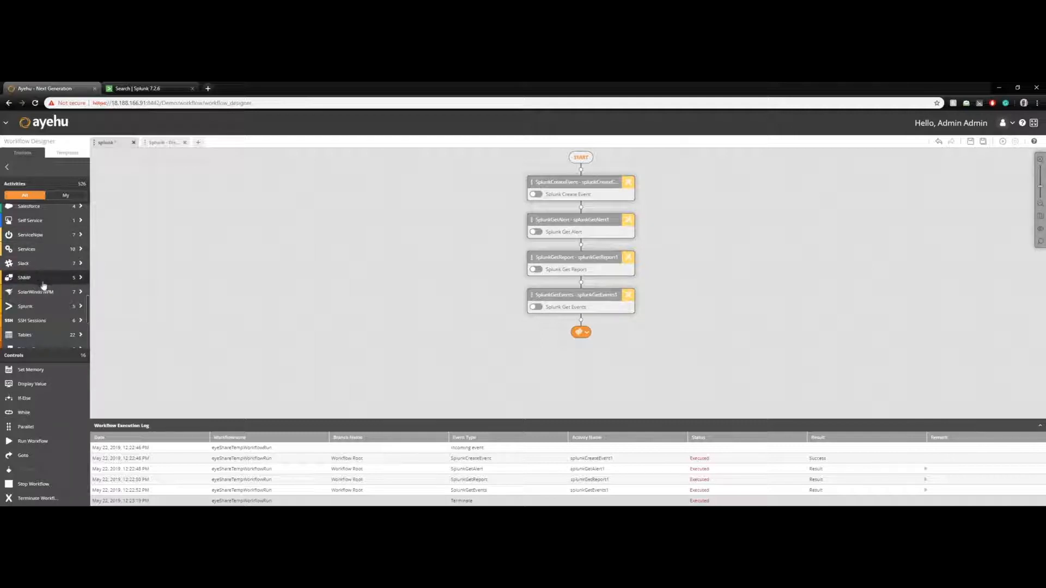
left_click(35, 308)
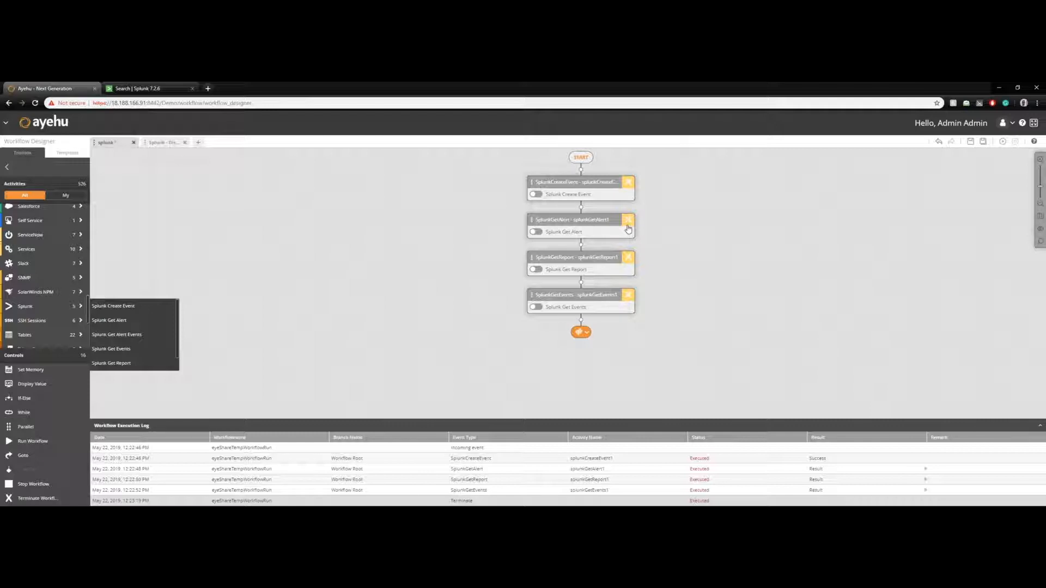
left_click(628, 229)
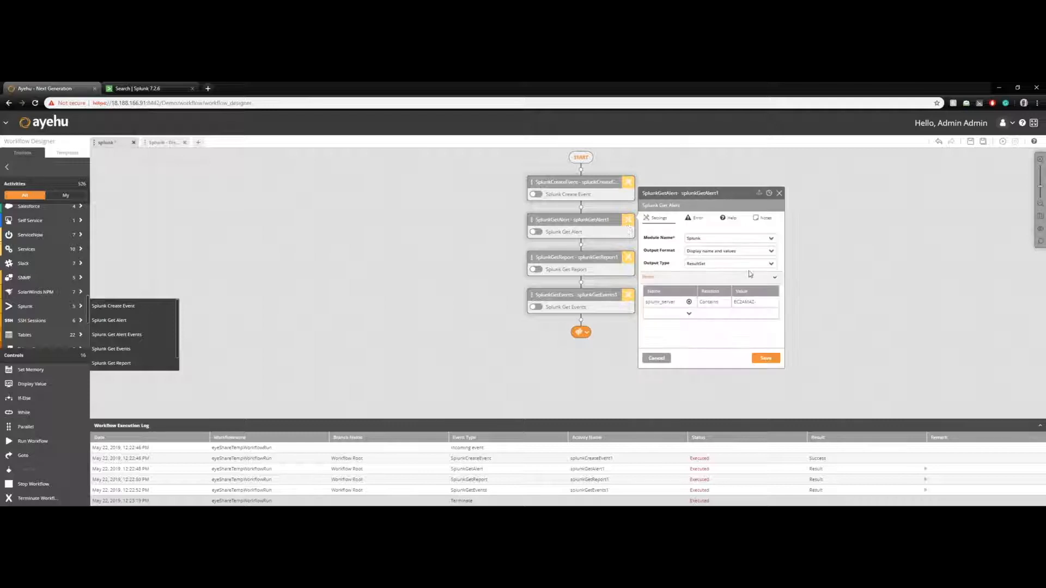
left_click(683, 316)
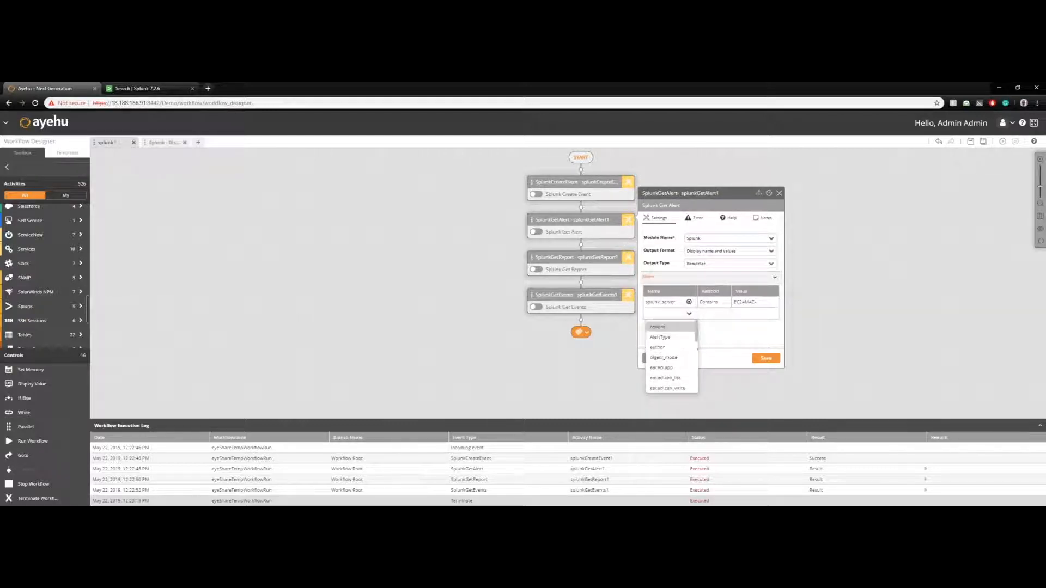
left_click(779, 193)
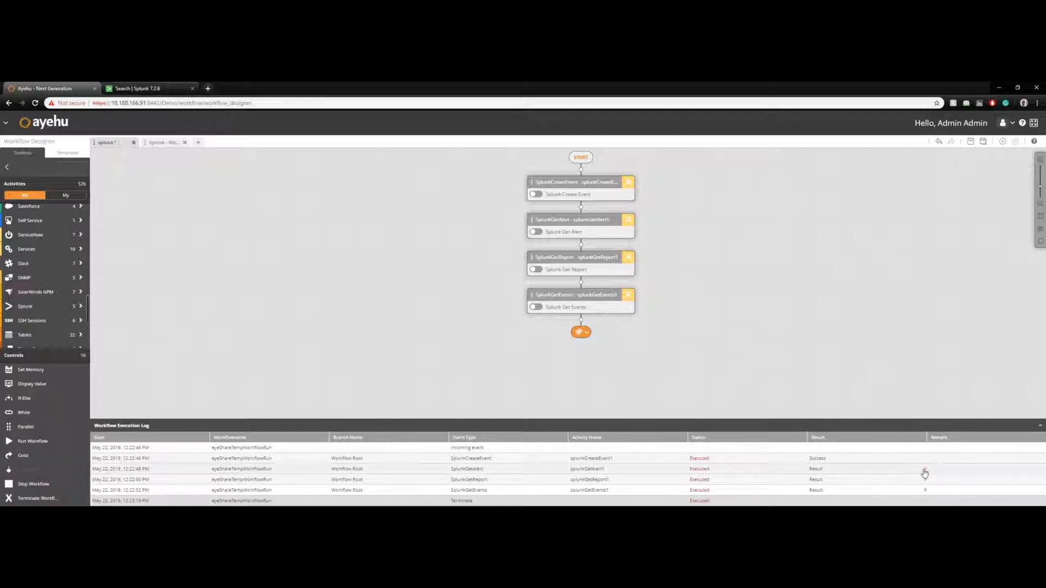
- Open the SplunkGetAlert result from the execution log and look through all columns of the returned alerts
left_click(924, 470)
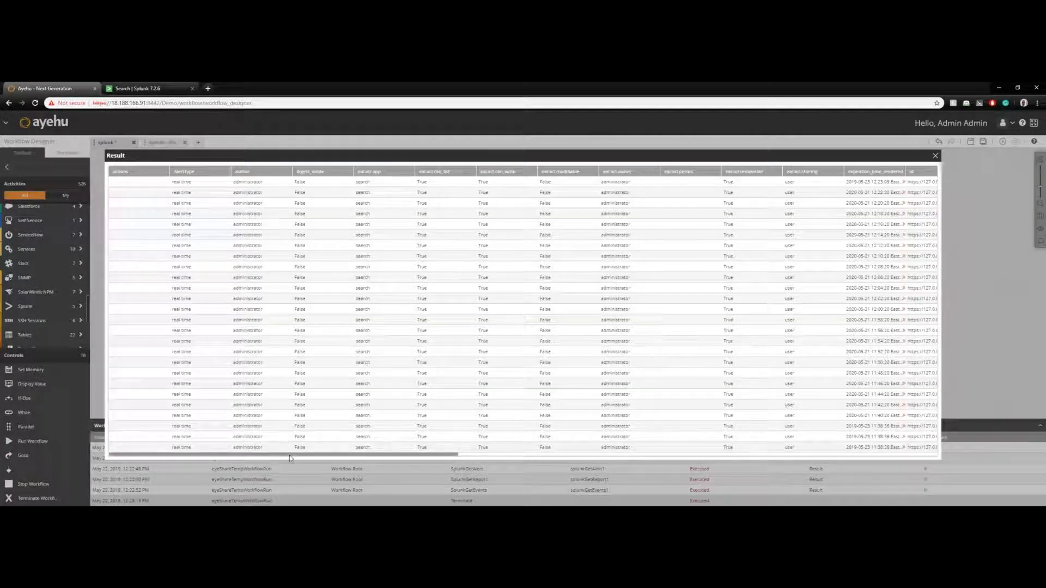
left_click_drag(289, 455, 655, 455)
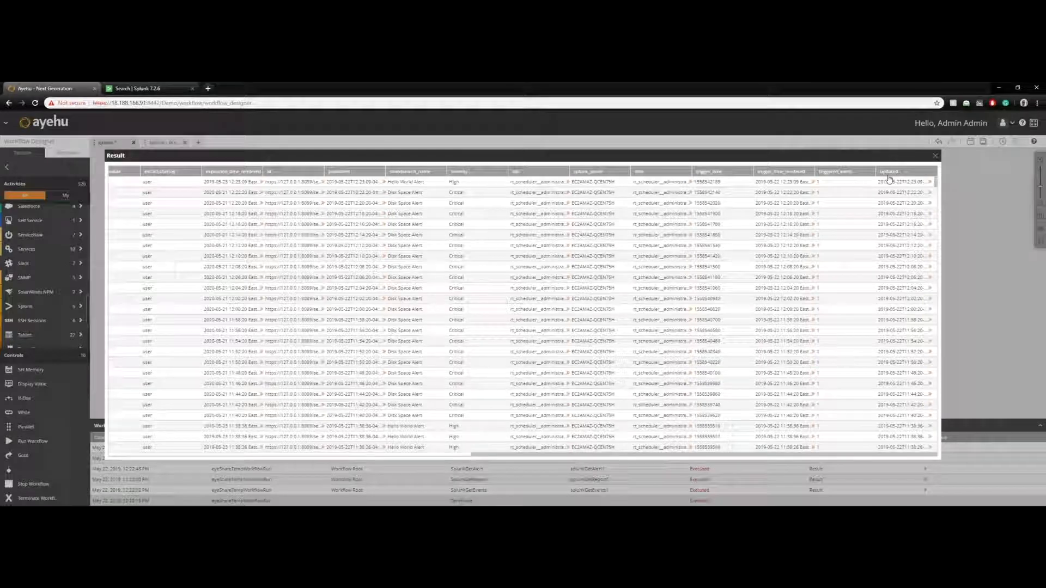
- Close the alert results, review the SplunkGetReport activity's settings and available report names without saving, and view its result from the execution log
left_click(936, 156)
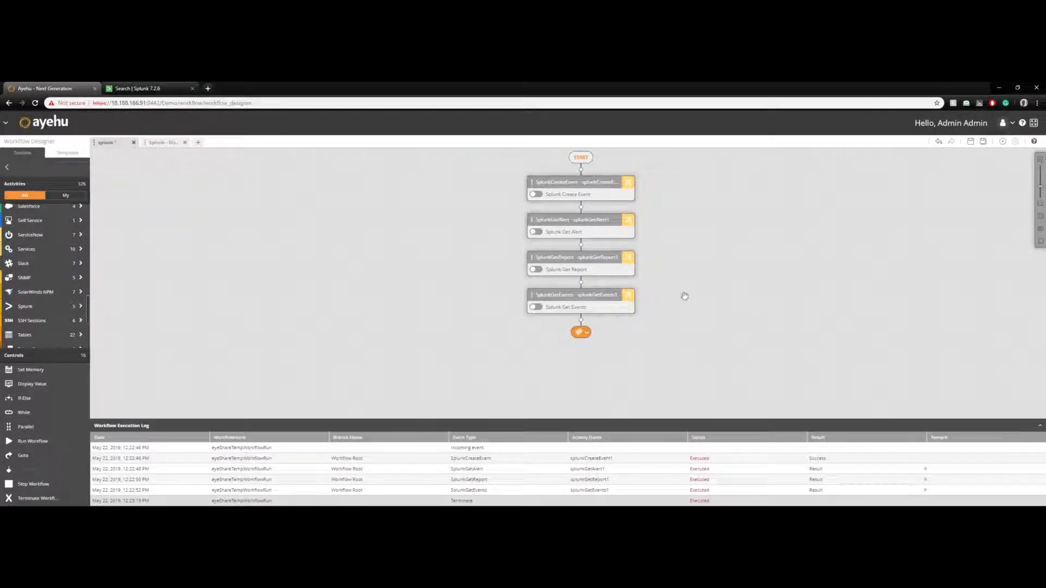
left_click(627, 262)
left_click(753, 314)
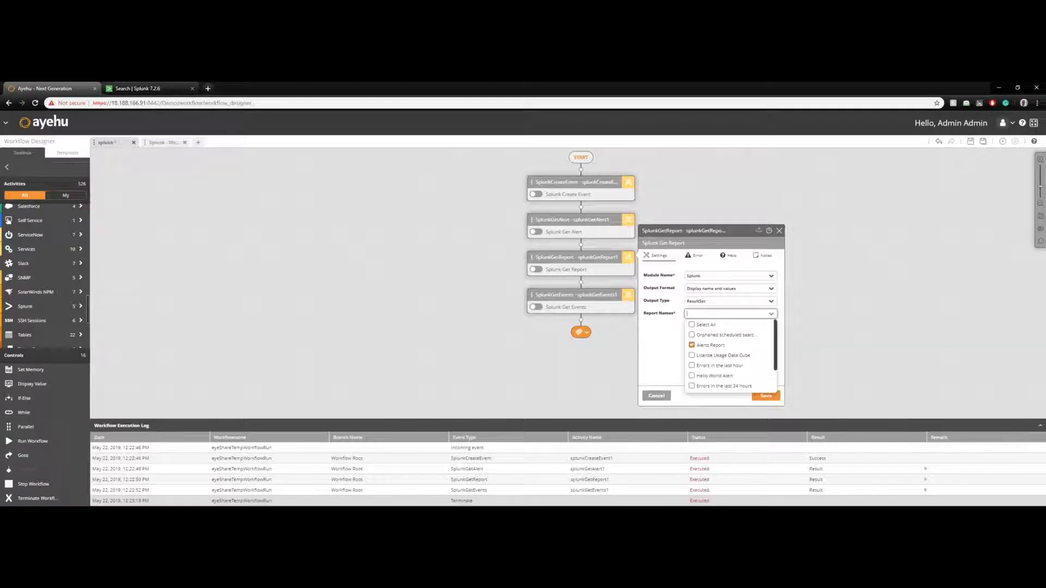
left_click_drag(776, 341, 777, 351)
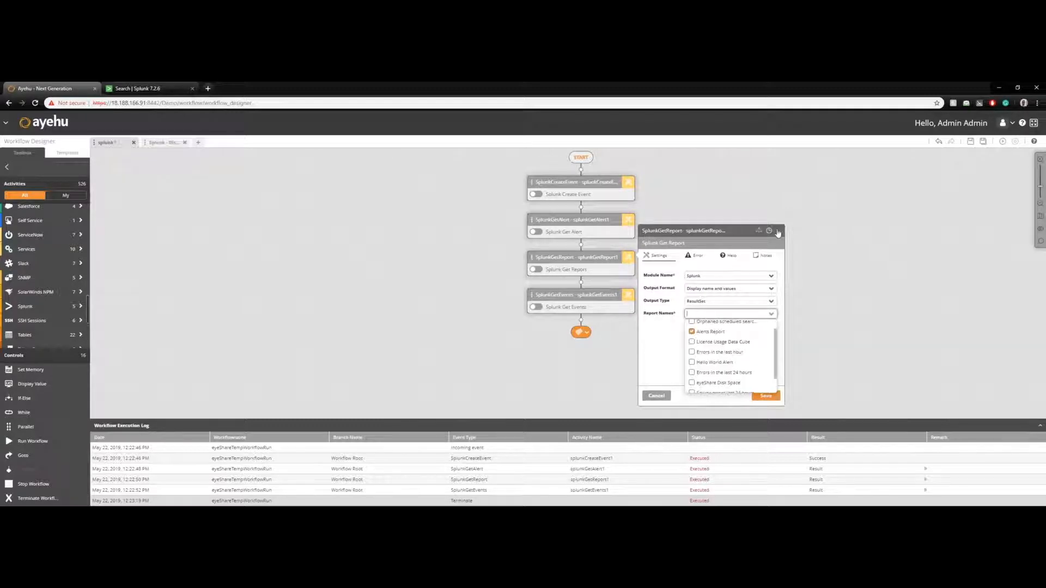
left_click(779, 231)
left_click(925, 480)
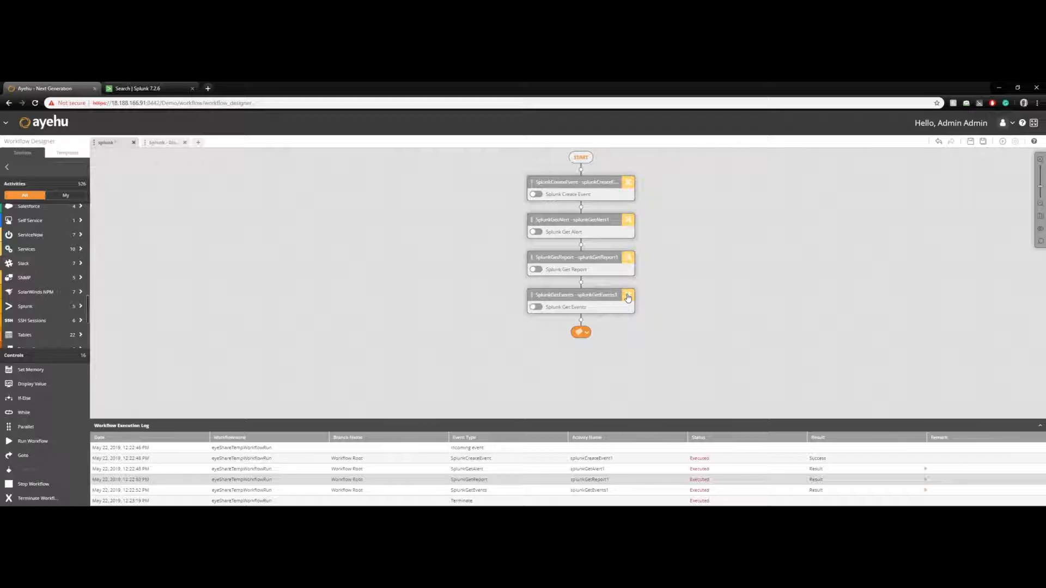
- Review the SplunkGetEvents activity's settings and filter without saving, and switch to the Splunk - Disk Space Remediation workflow
left_click(627, 296)
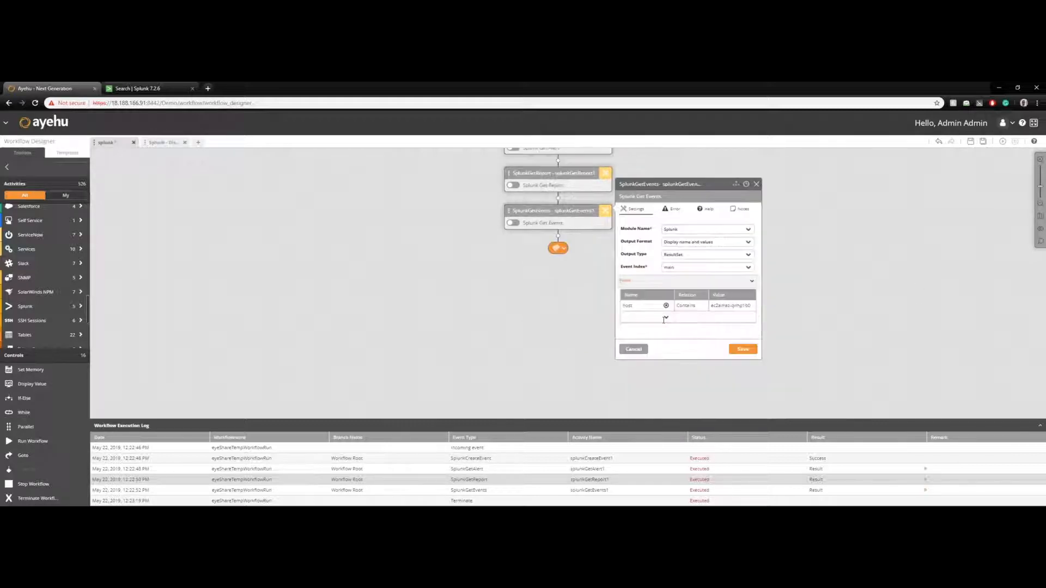
left_click_drag(830, 250, 817, 279)
left_click(419, 223)
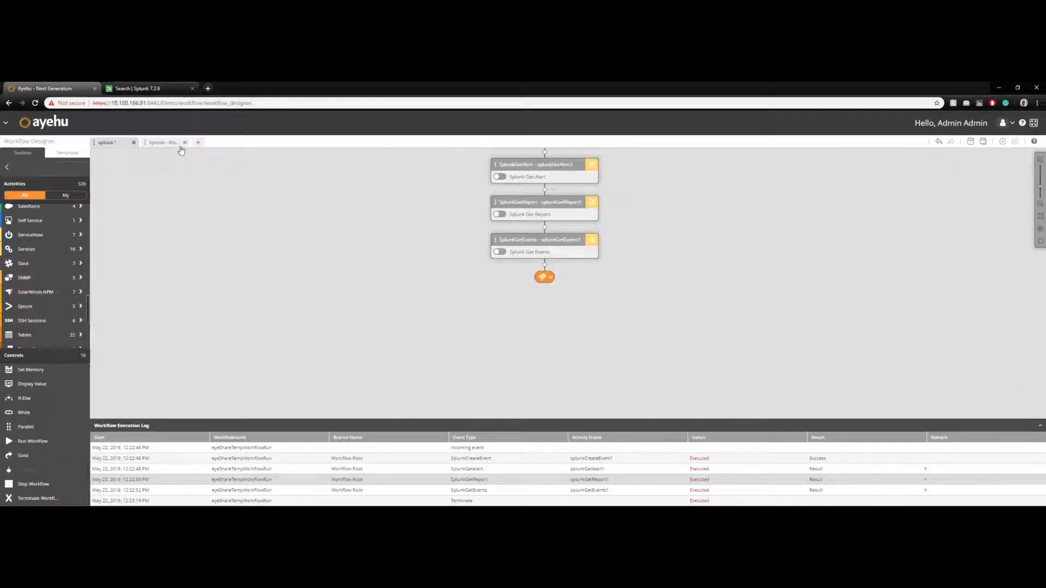
left_click(158, 146)
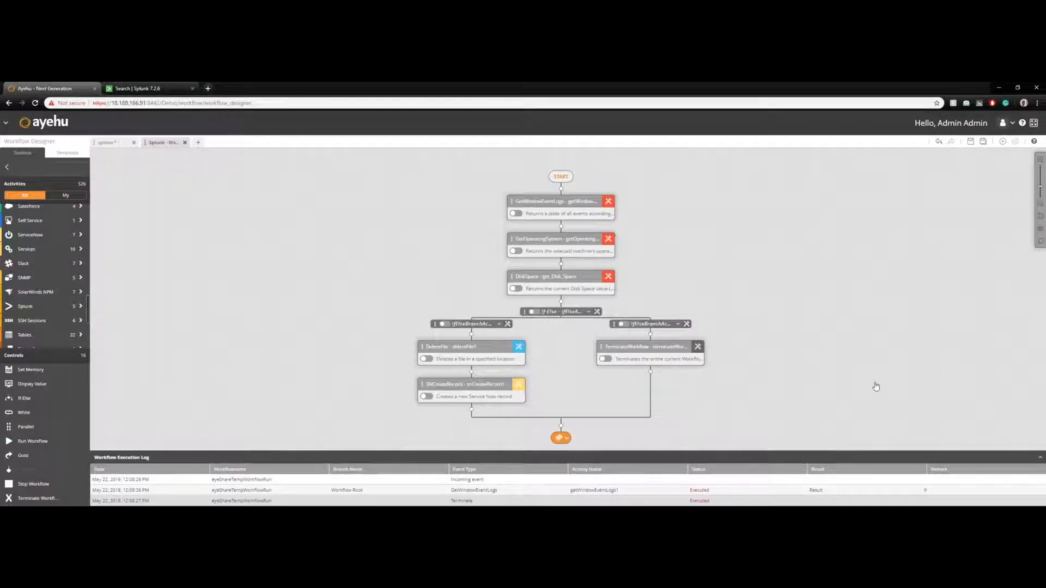
left_click_drag(750, 299, 764, 282)
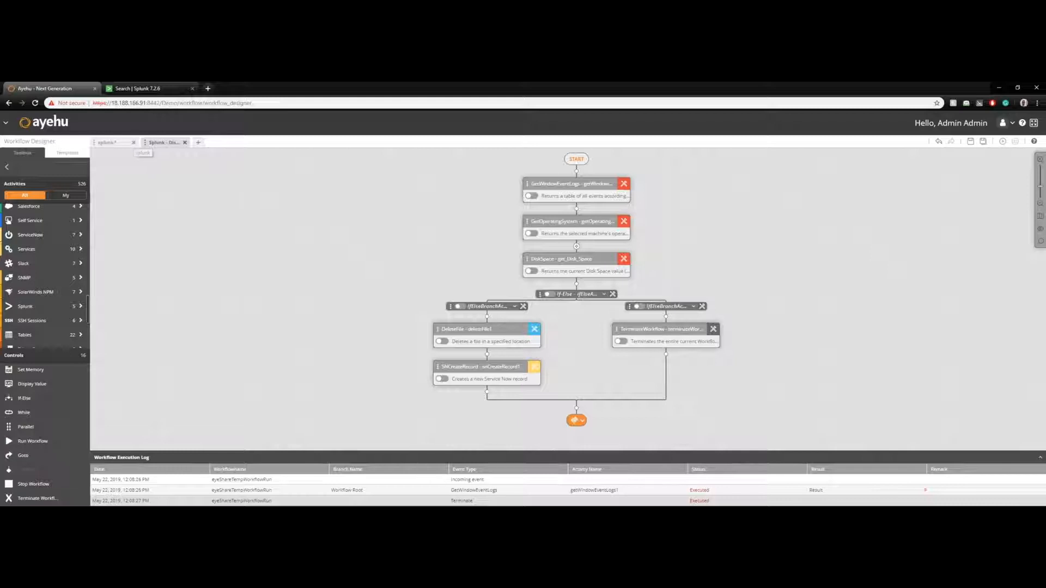
- Add a new trigger named "Splunk Alert - Disk Space" in the repository's Policy Actions
left_click(6, 123)
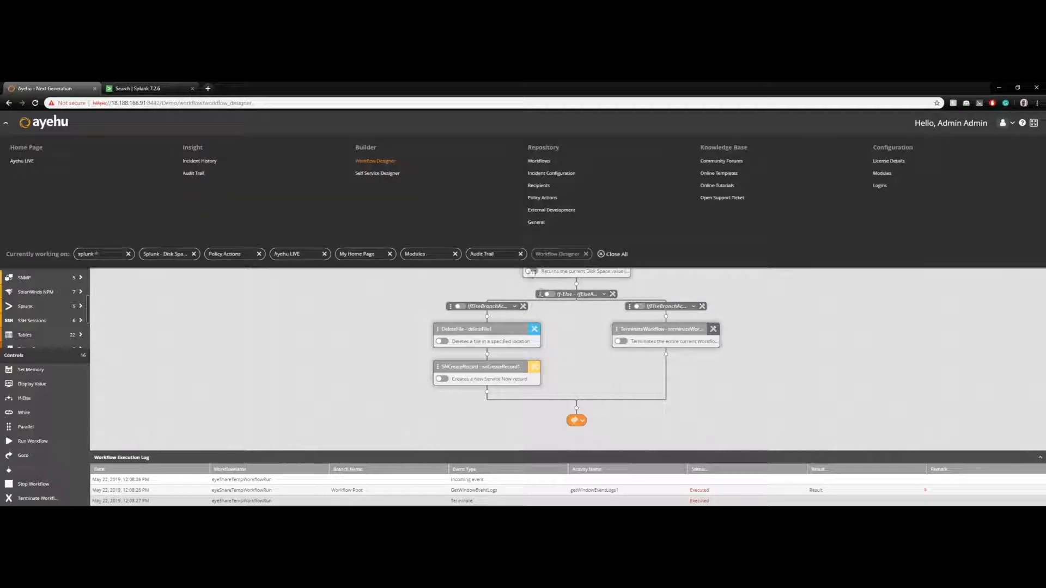
left_click(542, 199)
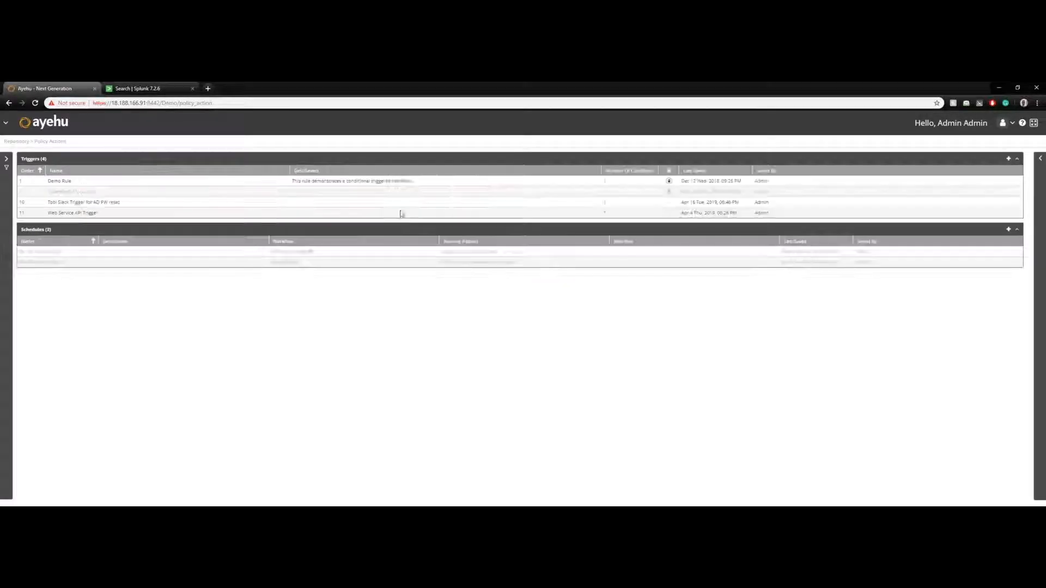
left_click(1009, 159)
type("Splunk Alert")
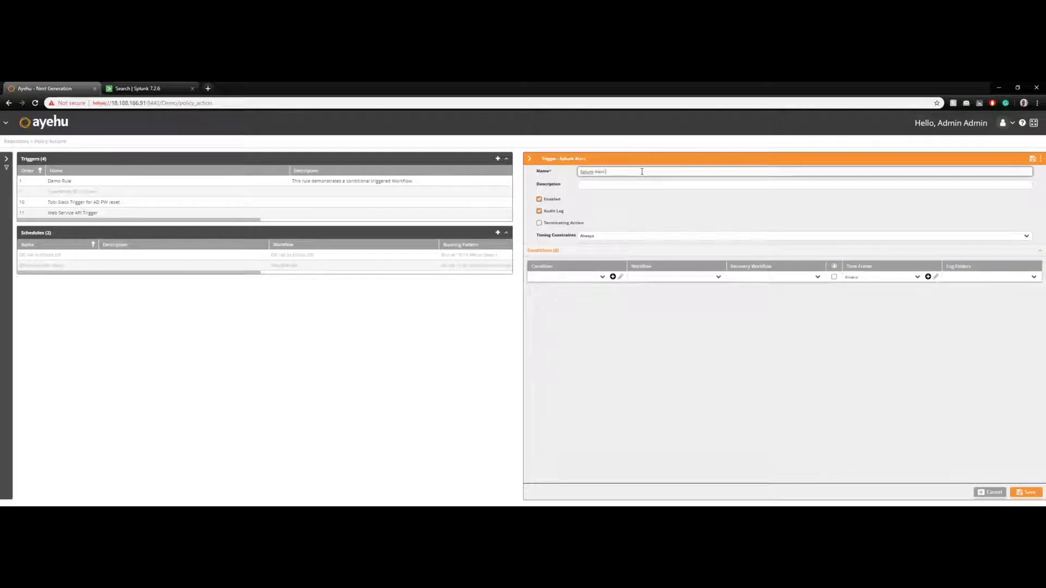
type(" - Disk Space")
- Add a new condition to the trigger, reusing the trigger's name "Splunk Alert - Disk Space"
key("ctrl+a")
key("ctrl+c")
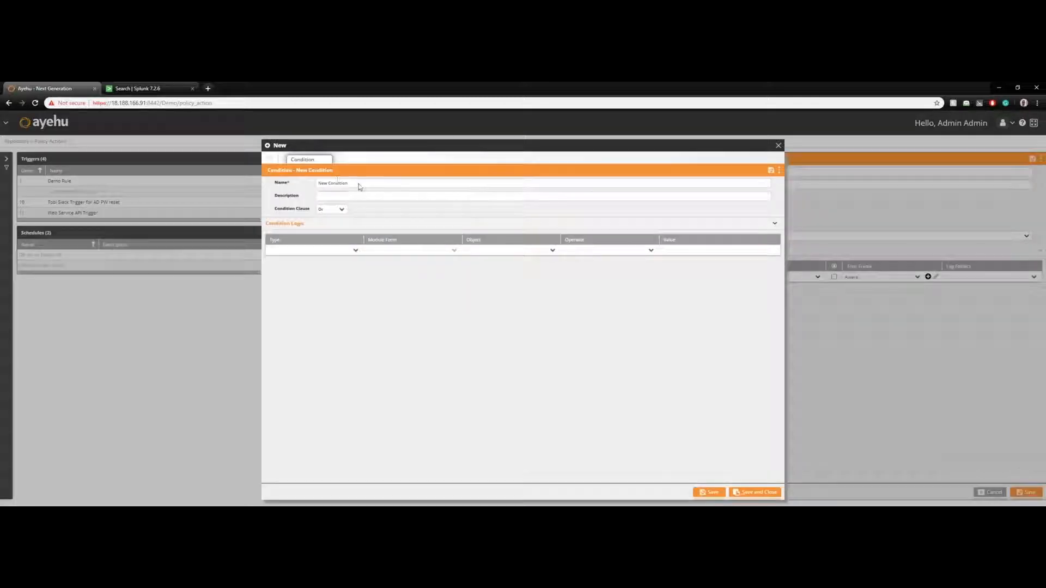
left_click_drag(356, 185, 316, 183)
key("ctrl+v")
- Set the condition logic to Standard Object, Source Equals Splunk, and save and close the condition
left_click(311, 250)
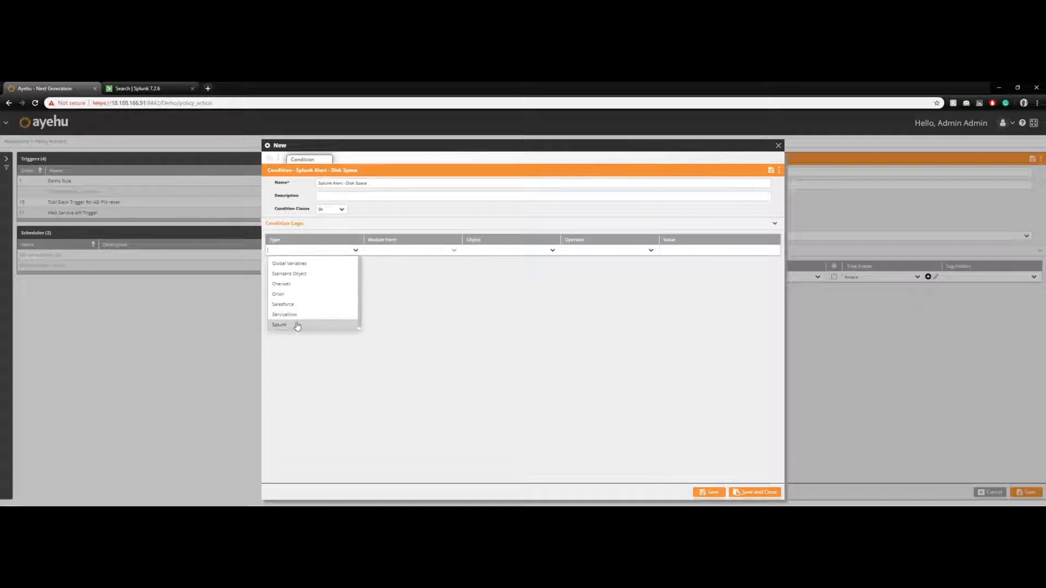
left_click(307, 275)
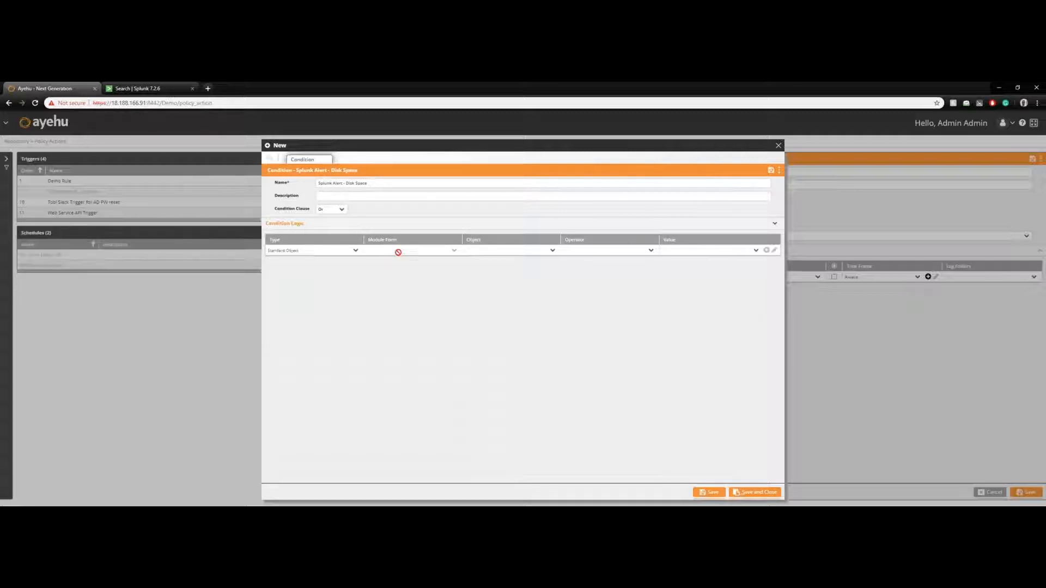
type("co")
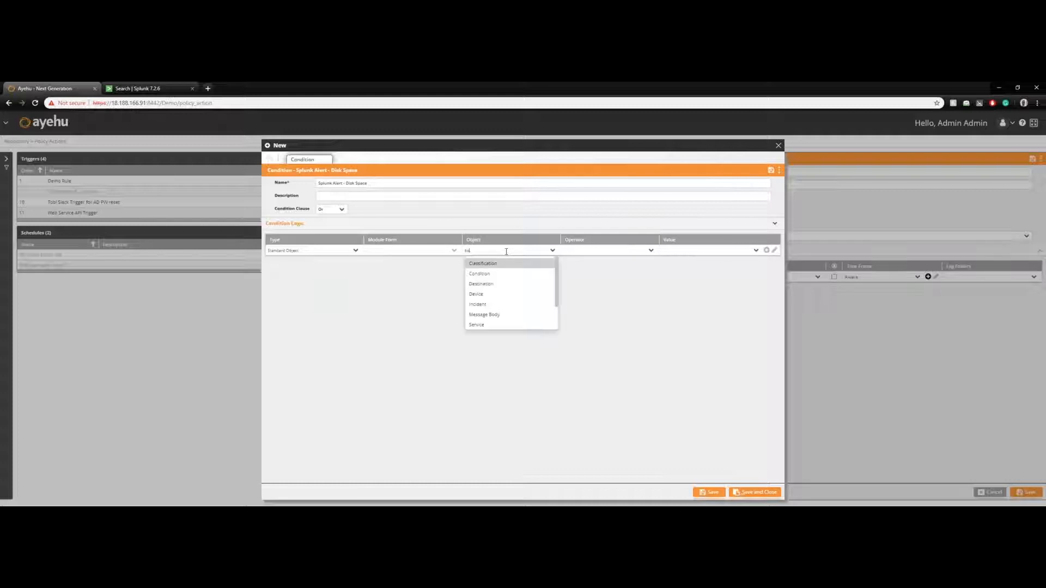
type("u")
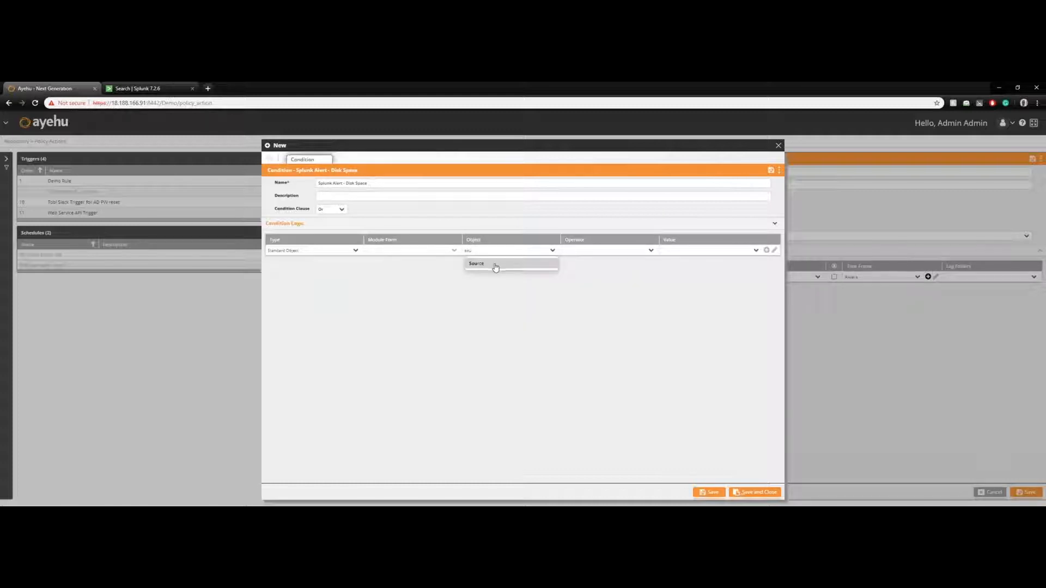
left_click(494, 263)
left_click(575, 249)
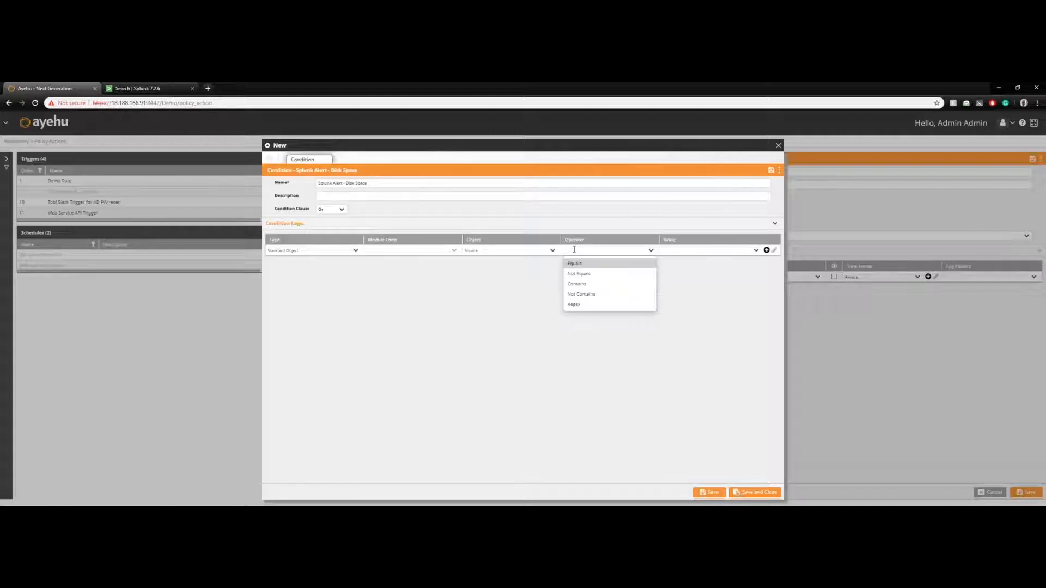
left_click(658, 264)
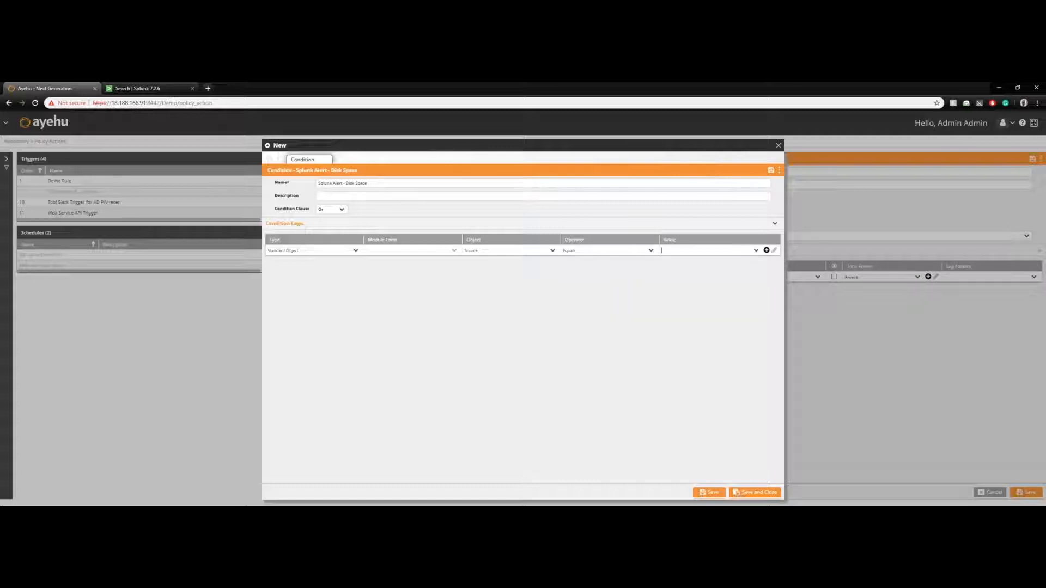
type("a")
type("pl")
left_click(687, 263)
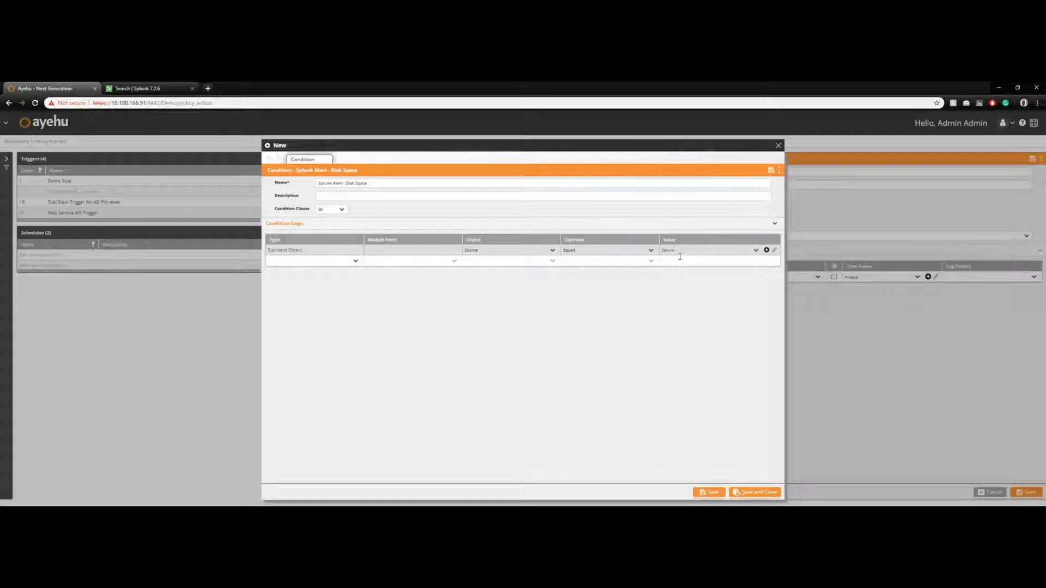
left_click(756, 492)
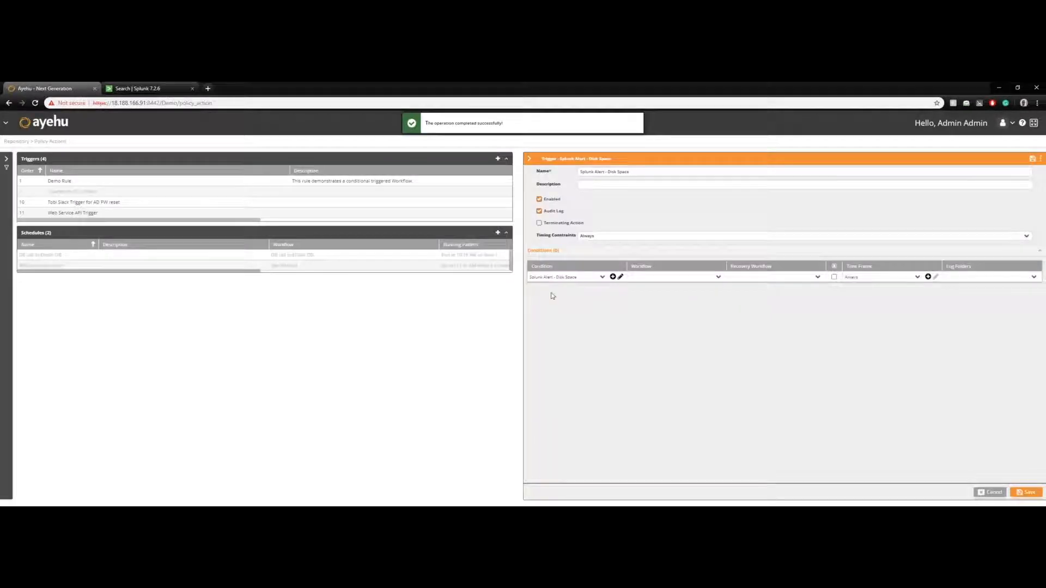
- Assign the Splunk - Disk Space Remediation workflow to the trigger's condition and save the trigger
left_click(629, 277)
type("splunk")
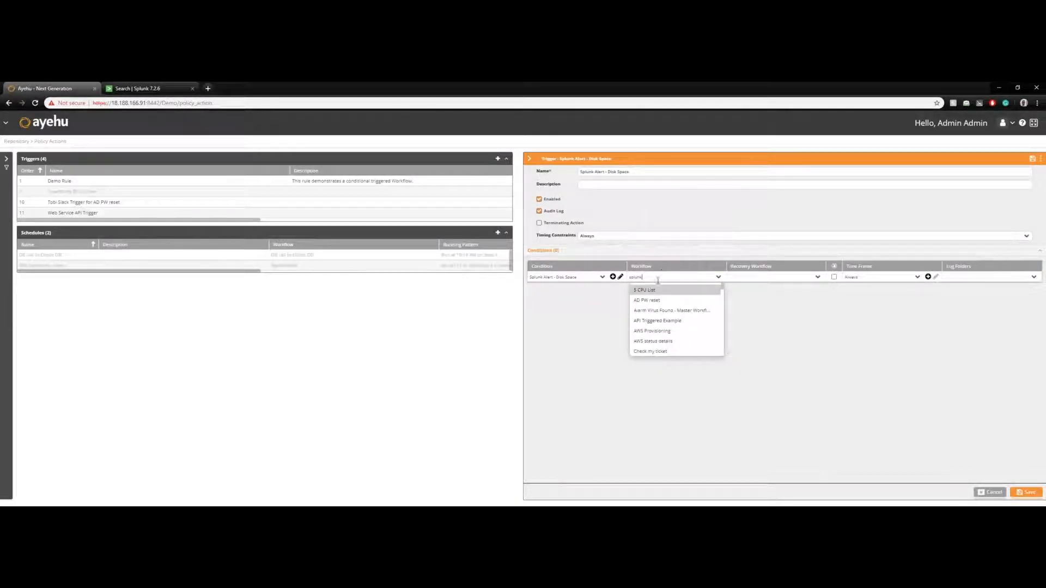
left_click(667, 301)
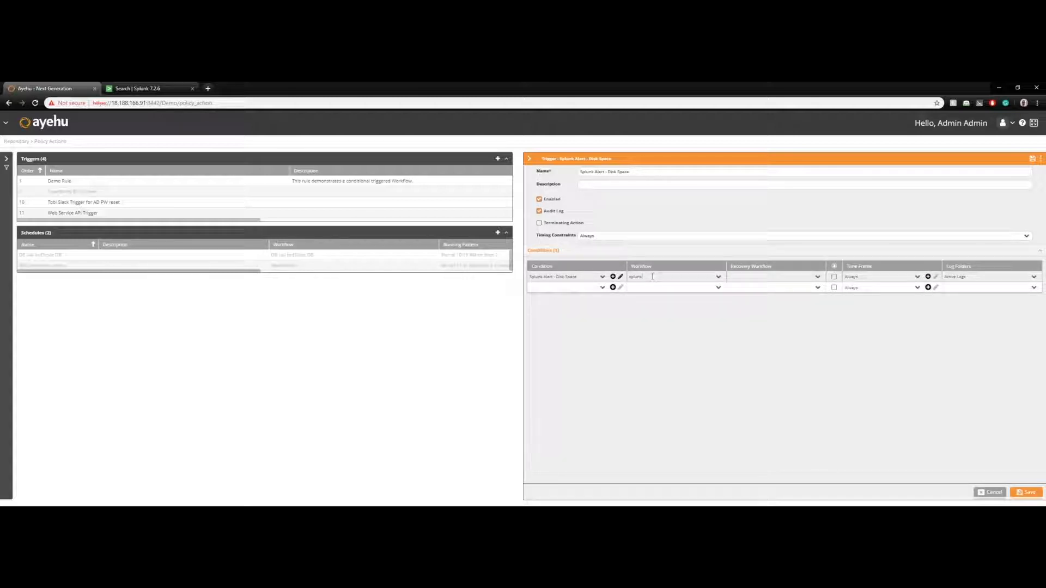
left_click(688, 278)
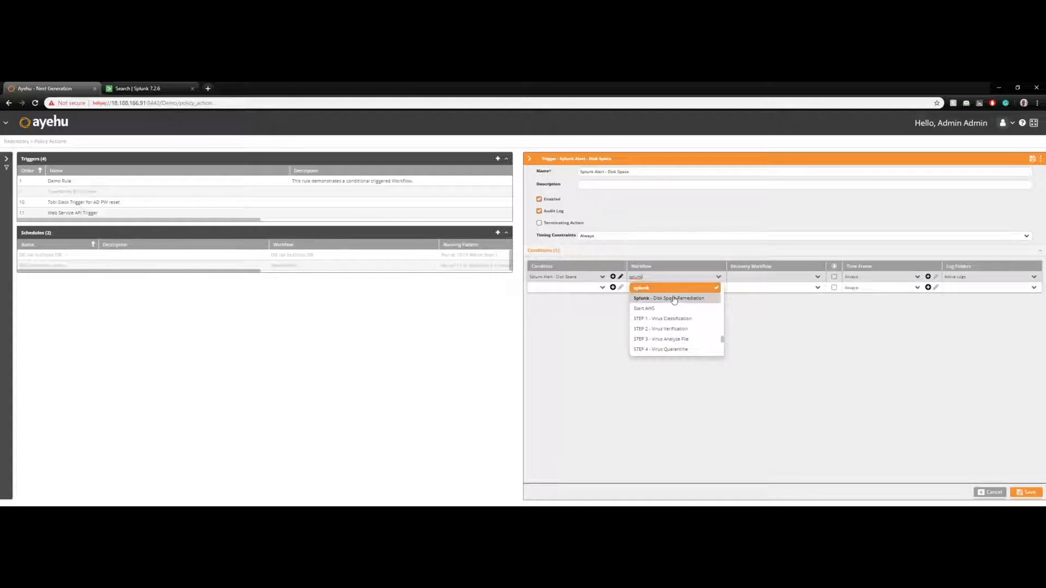
left_click(697, 298)
left_click(1026, 493)
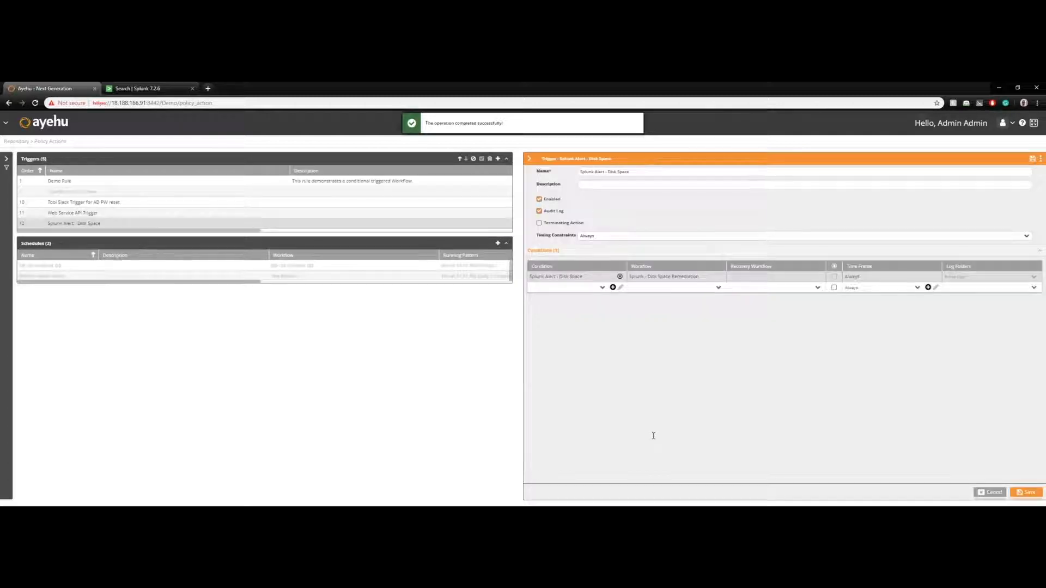
left_click(580, 223)
- Open the Audit Trail and select the latest Splunk event that ran the Splunk - Disk Space Remediation workflow
left_click(5, 123)
left_click(185, 174)
left_click(389, 254)
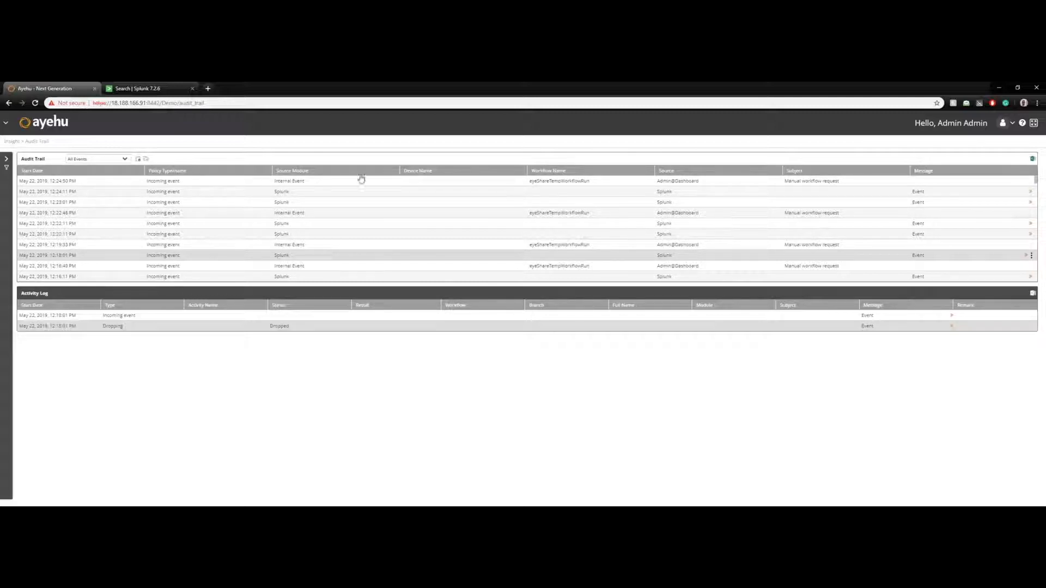
left_click(554, 182)
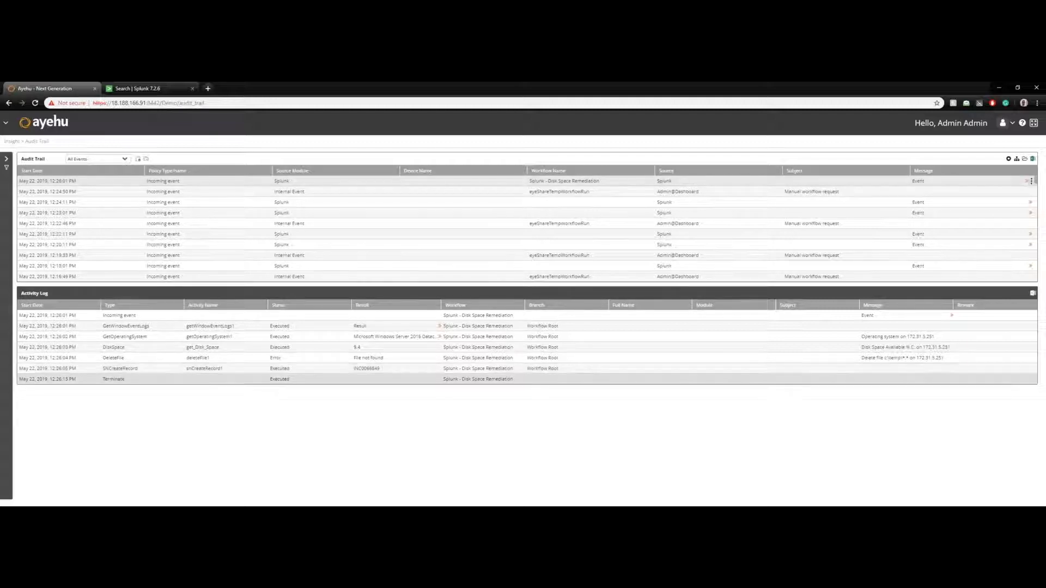
left_click(1031, 181)
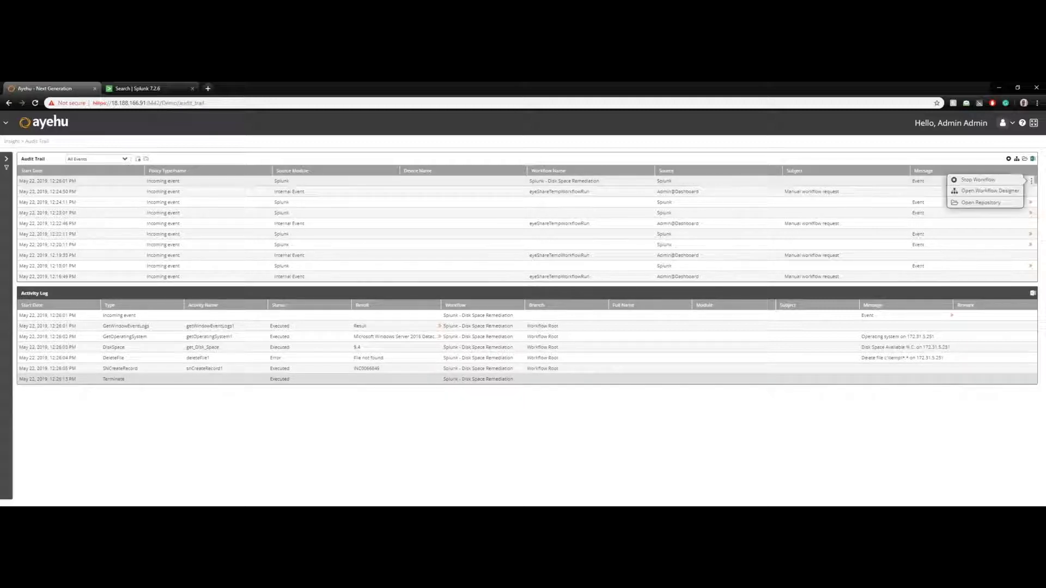
- Inspect the incoming event's message, highlighting the savedsearch_name value, and view the GetWindowEventLogs result in the activity log
left_click(952, 316)
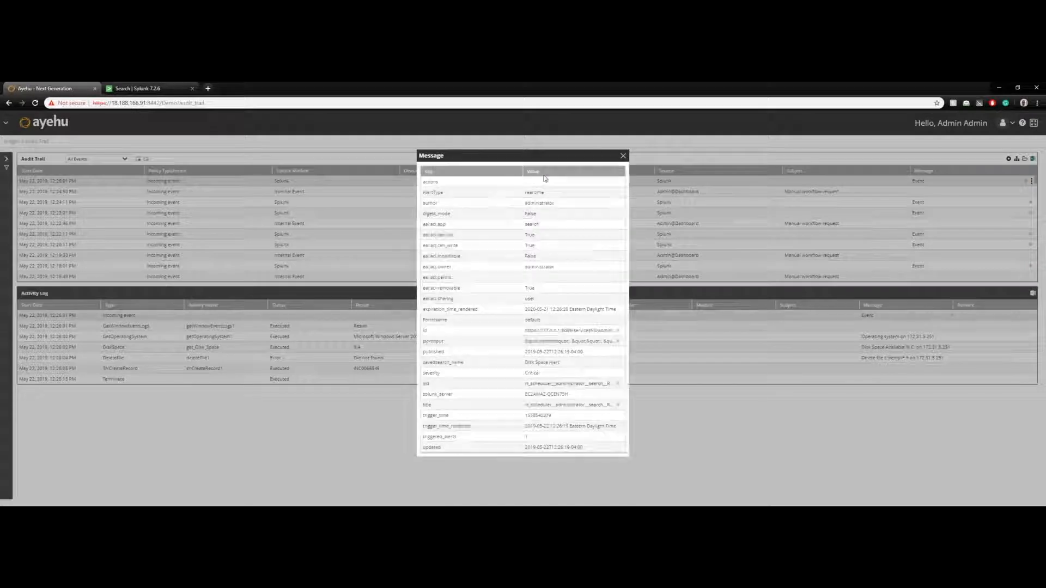
left_click_drag(569, 367, 522, 363)
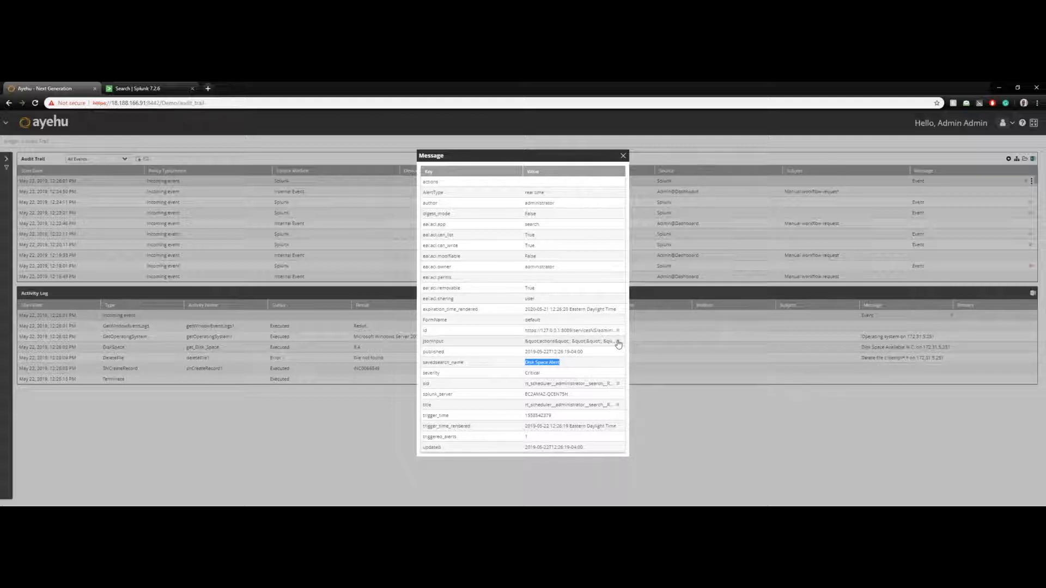
left_click(623, 155)
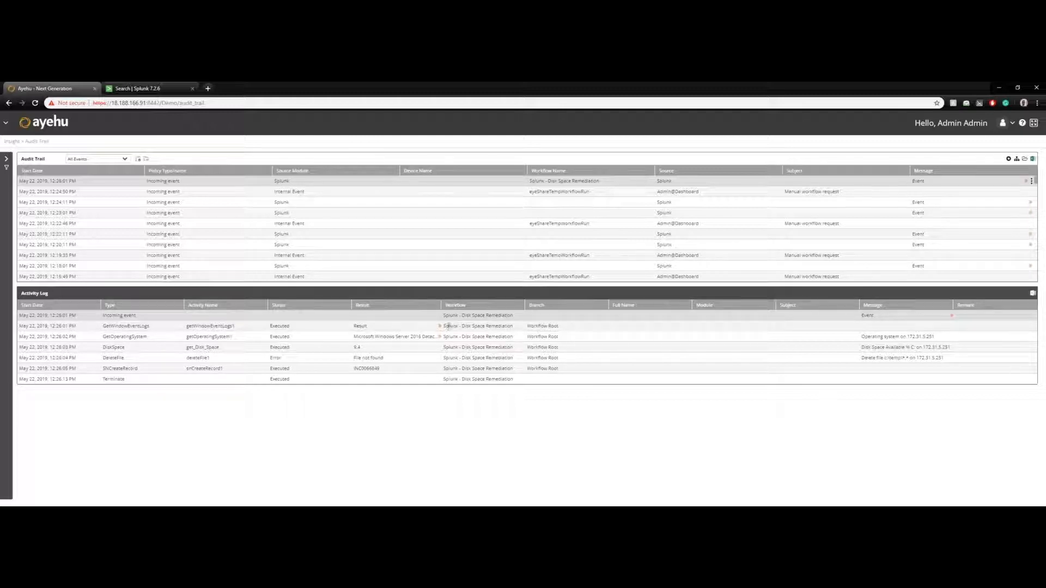
left_click(441, 327)
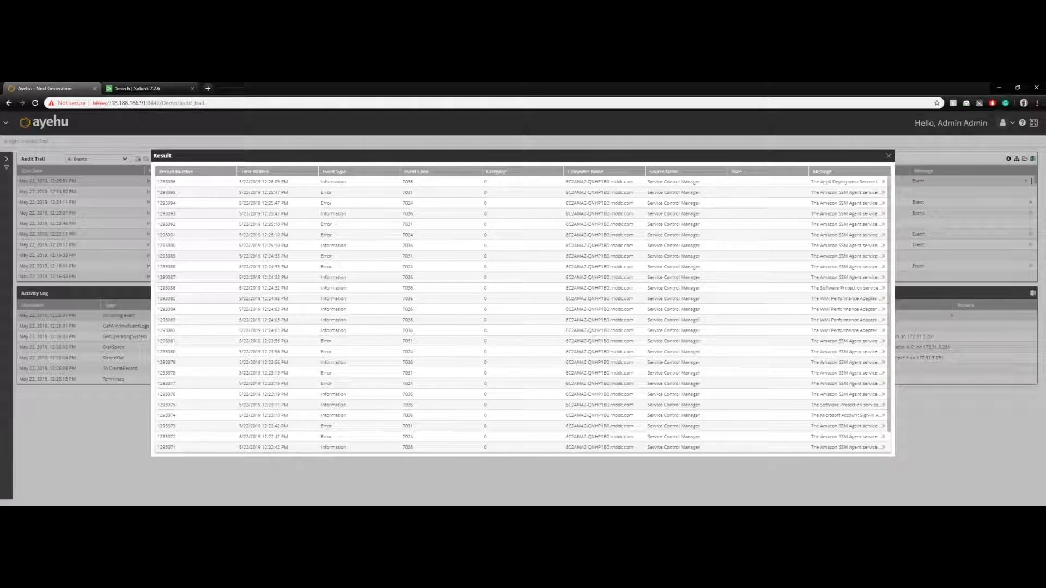
key("Escape")
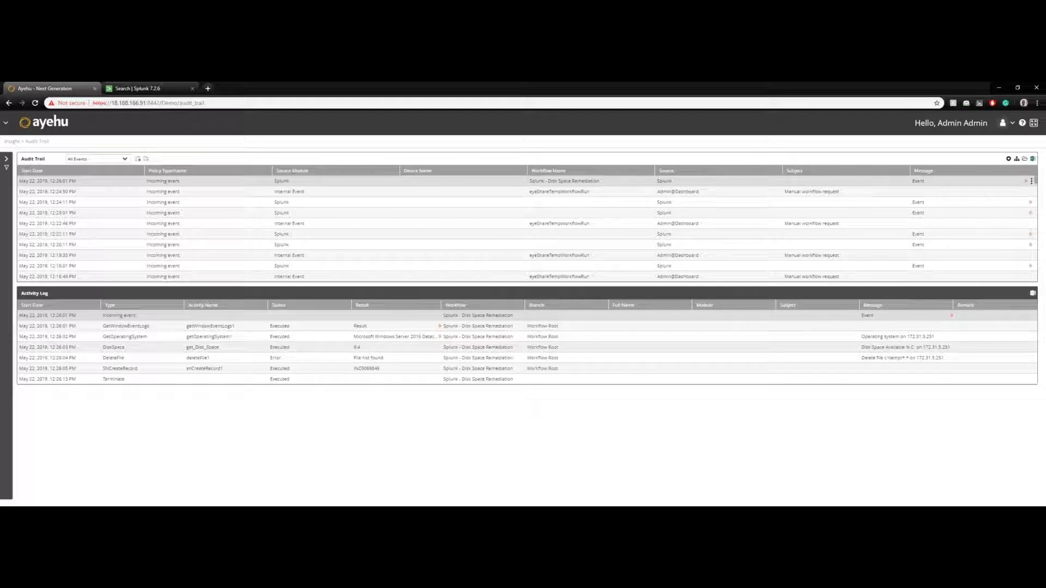
- Review the activity log results of the DiskSpace, DeleteFile and SNCreateRecord activities by highlighting their values
double_click(357, 347)
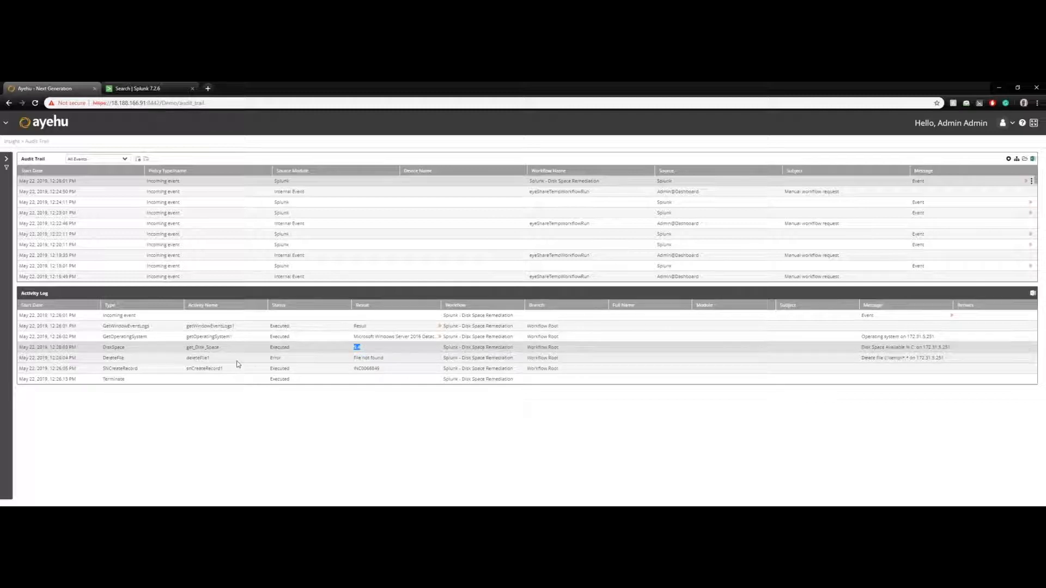
left_click(211, 357)
double_click(379, 358)
left_click(391, 364)
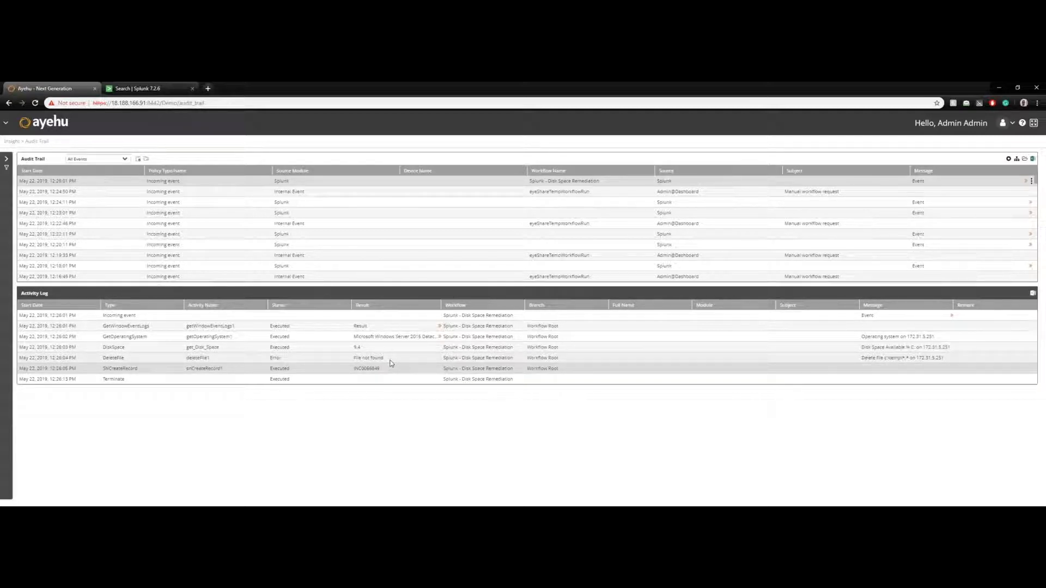
double_click(366, 369)
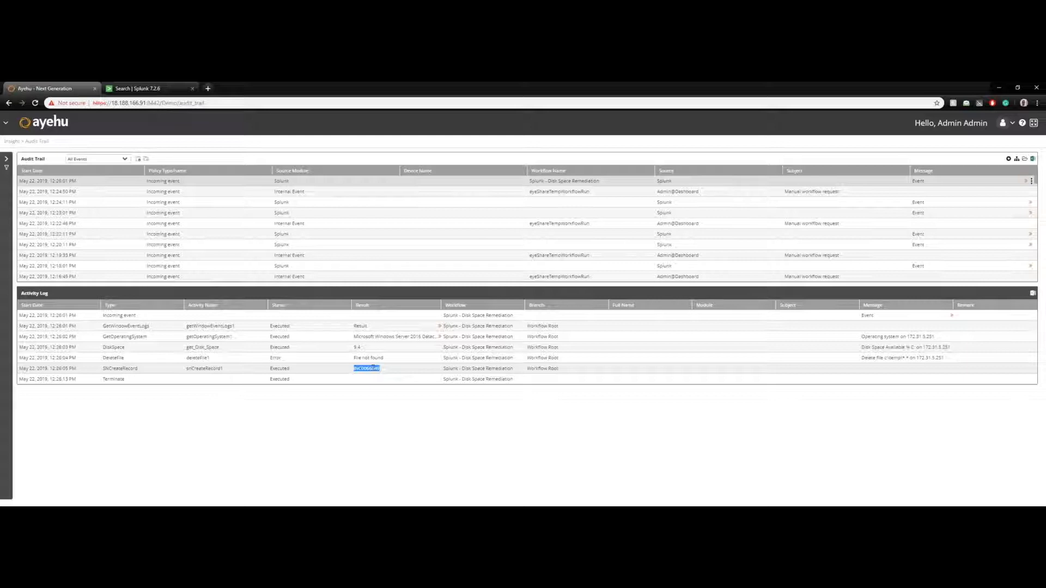
- Return to the Splunk disk space remediation workflow in the Workflow Designer and collapse the Workflow Execution Log
left_click(4, 125)
left_click(376, 159)
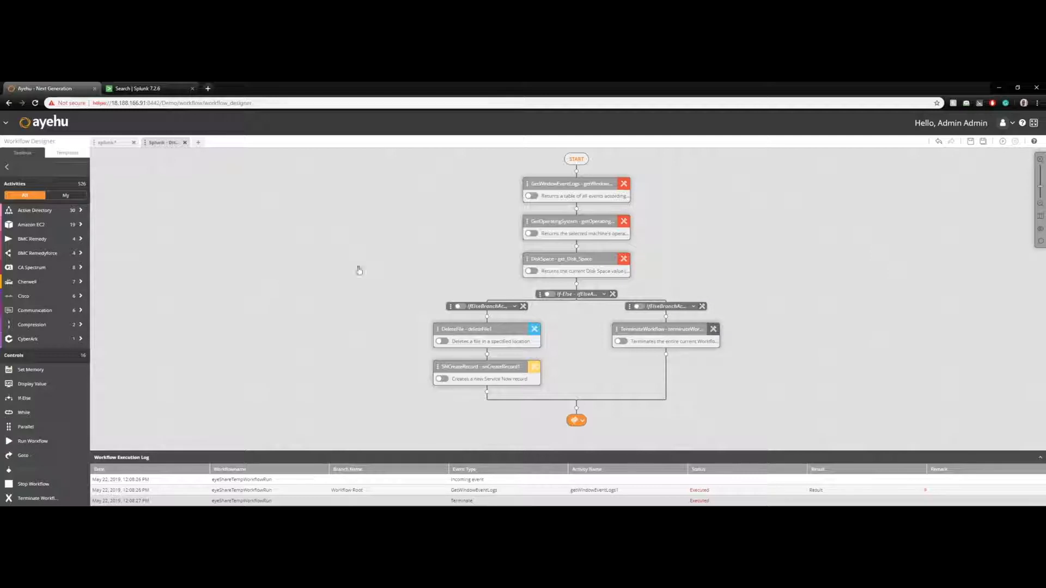
left_click(1039, 461)
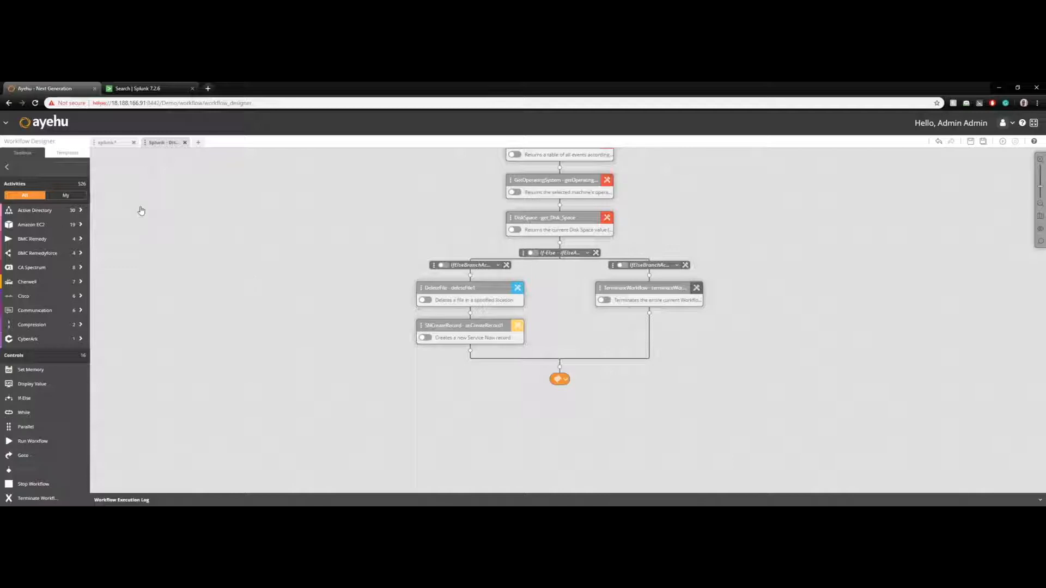
- Browse the toolbox's activity categories from Active Directory through XML, including the VMWare subcategories, and return to the start of the list
scroll(60, 272, "down", 10)
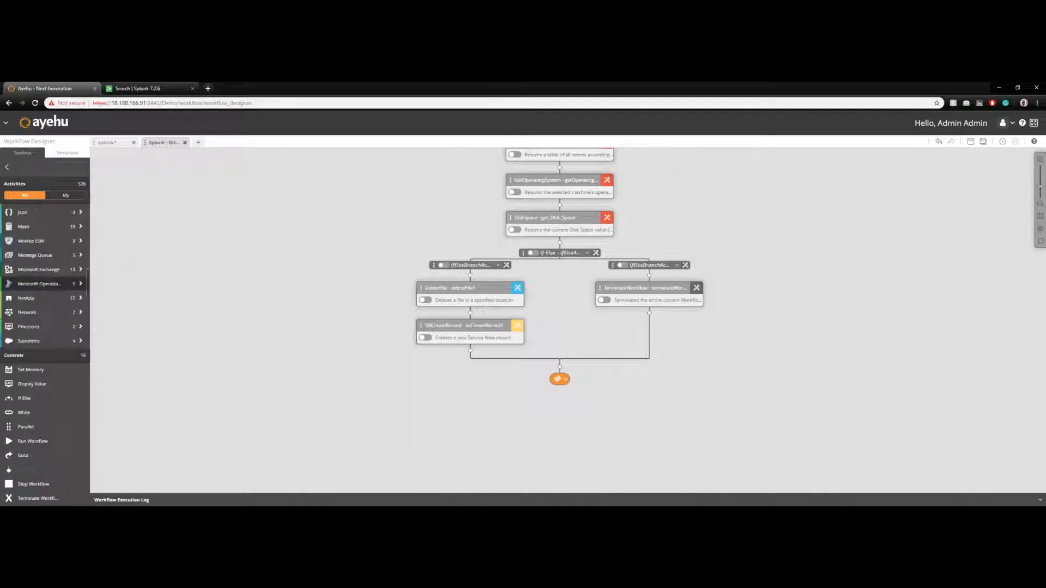
mouse_move(60, 297)
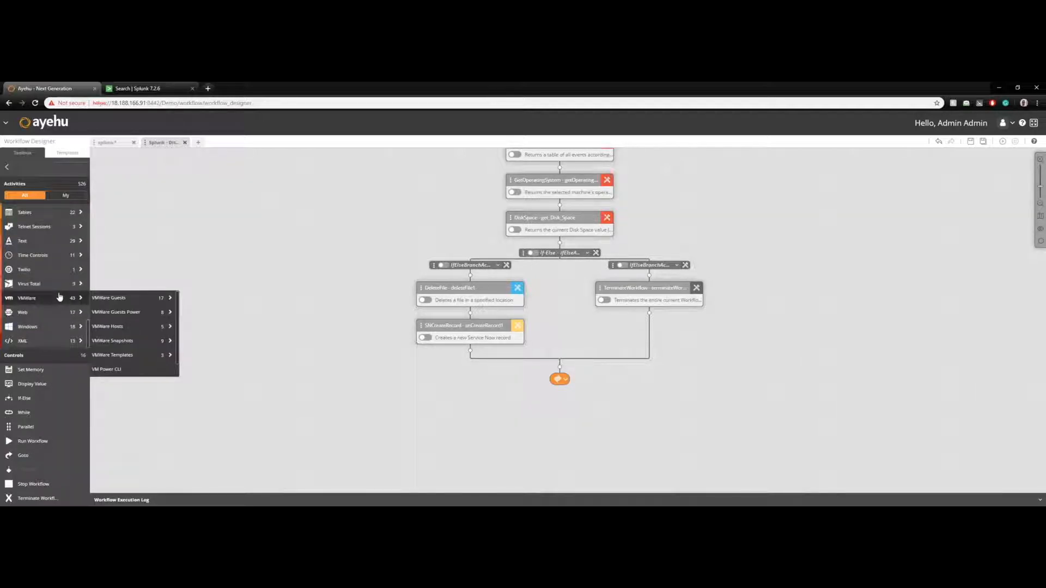
scroll(57, 256, "up", 5)
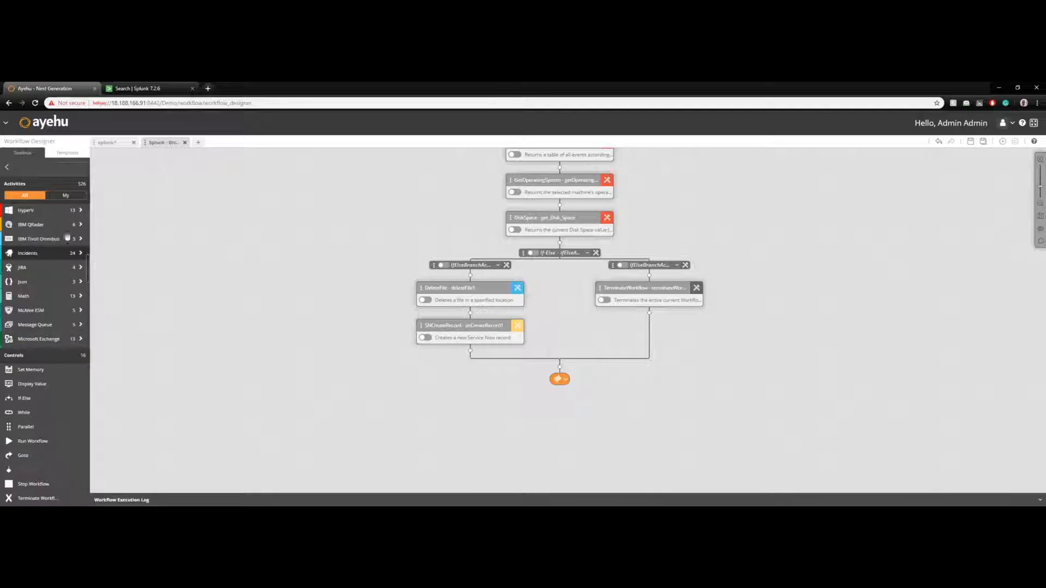
scroll(66, 233, "up", 5)
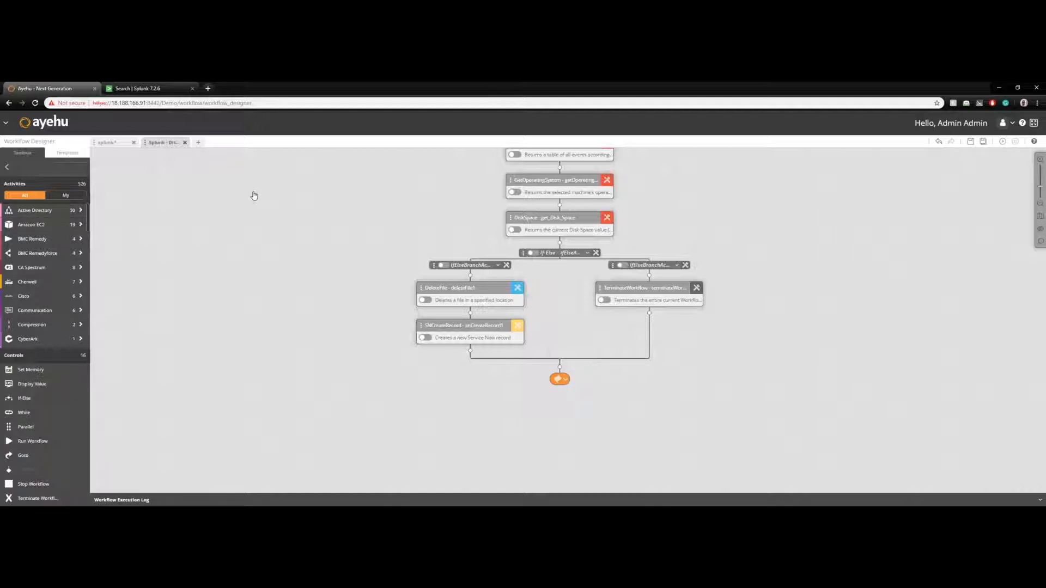
left_click_drag(266, 204, 274, 219)
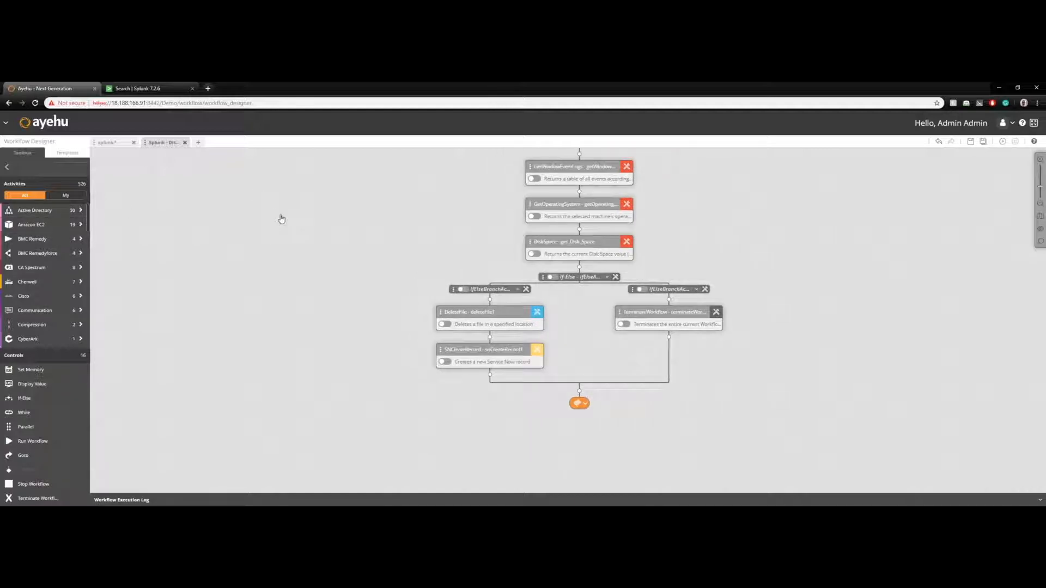